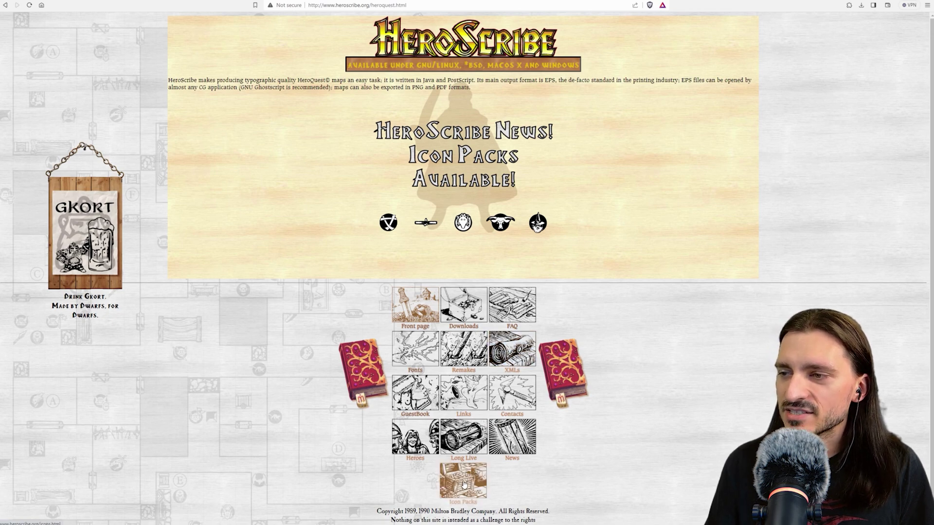
Step: Open the HeroScribe guestbook, then go back to the HeroScribe front page
click(417, 397)
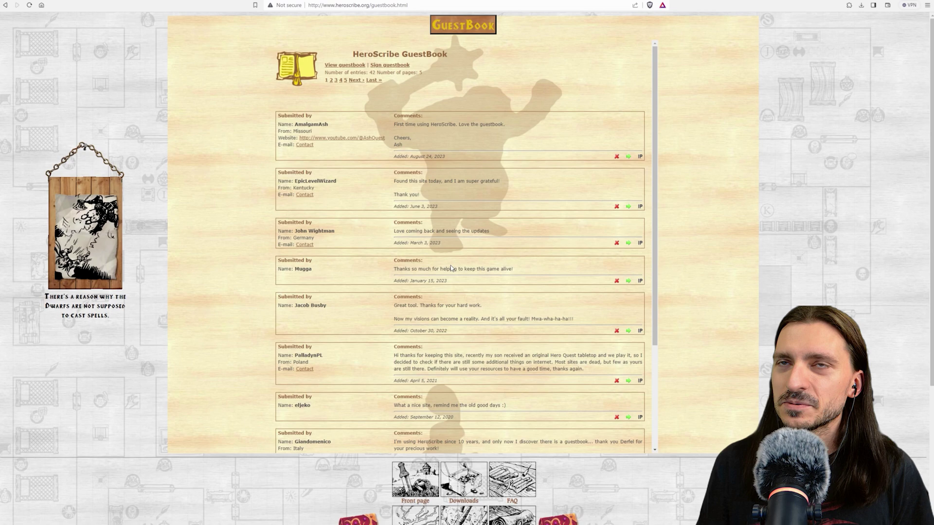
click(5, 8)
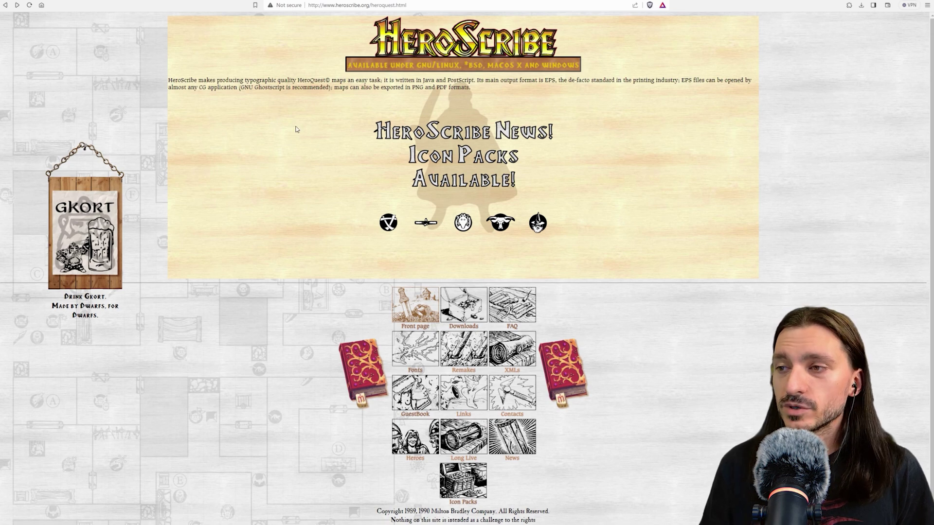
Step: Open the HeroScribe Download page and scroll through its dice, character sheets and orc, skull and spider smilies
click(470, 311)
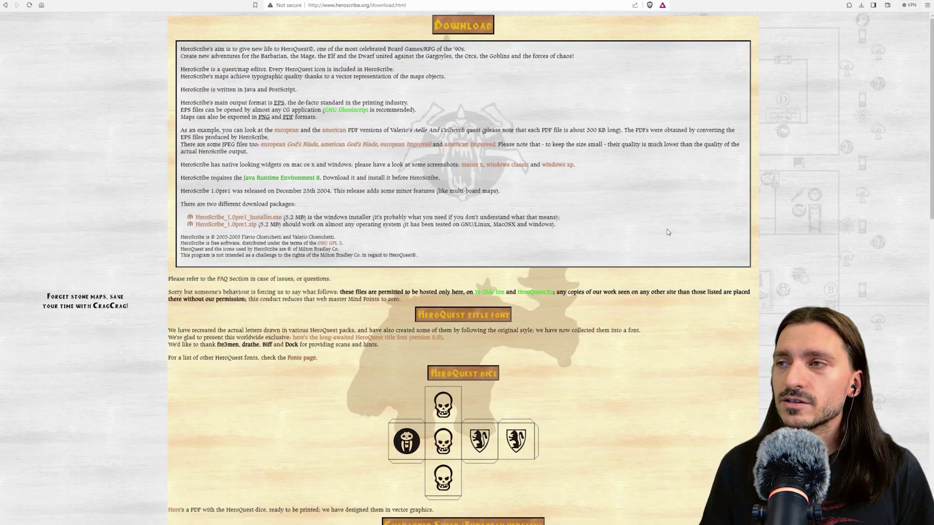
scroll(667, 229, down, 5)
scroll(668, 228, down, 6)
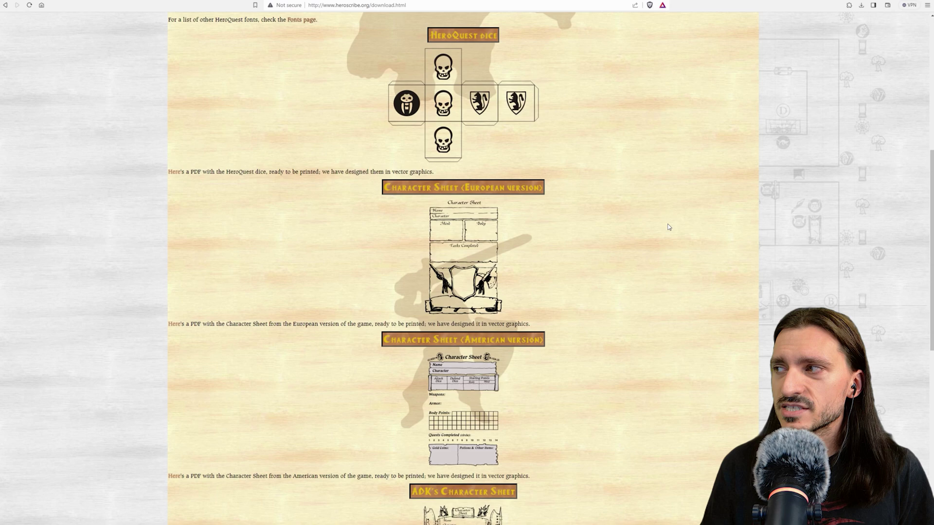
scroll(669, 219, down, 3)
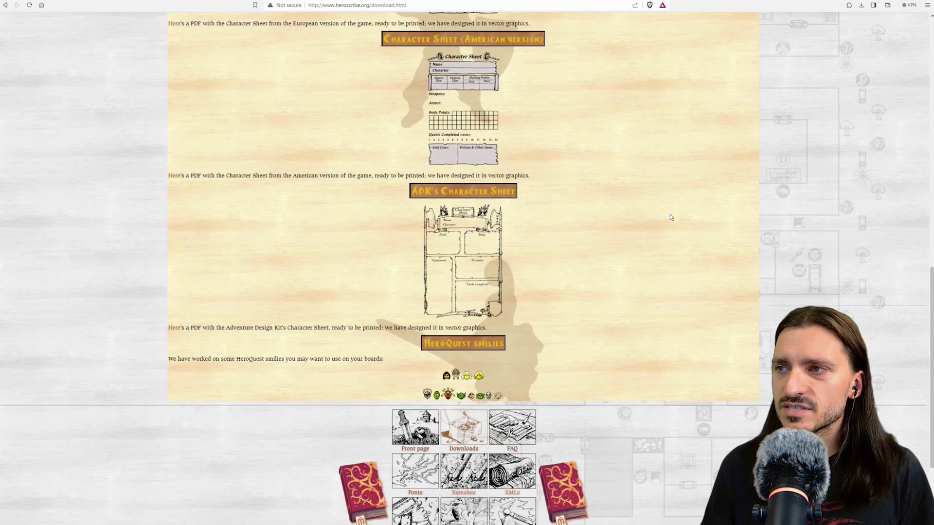
scroll(670, 214, down, 2)
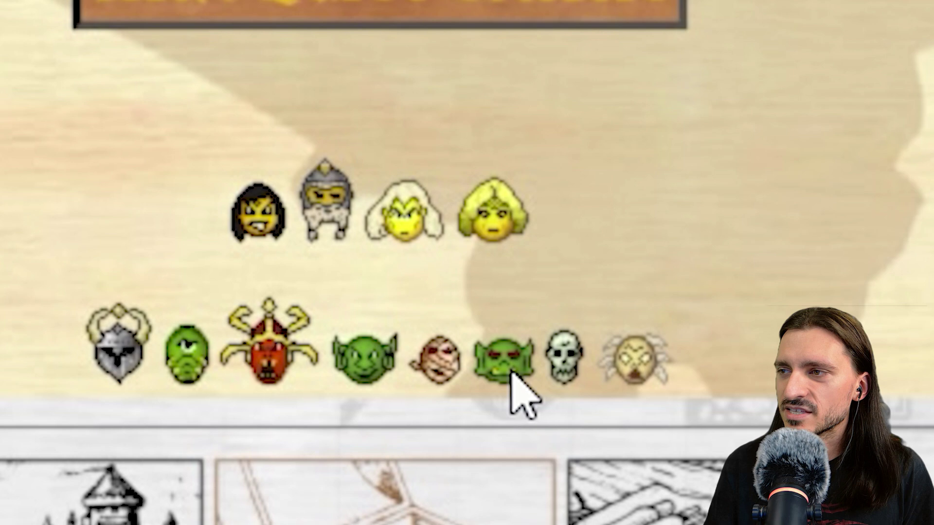
mouse_move(501, 355)
mouse_down()
mouse_move(567, 334)
mouse_move(626, 337)
mouse_up()
drag(930, 355, 447, 365)
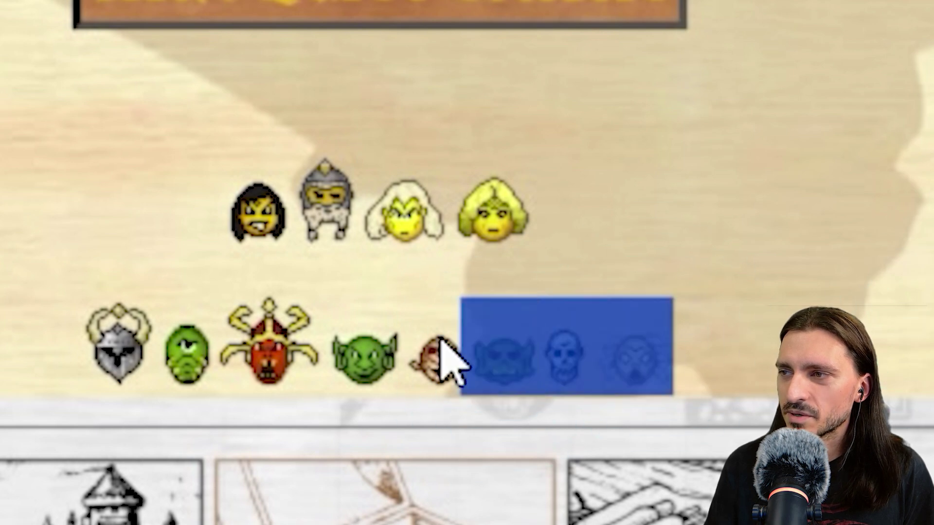
click(663, 338)
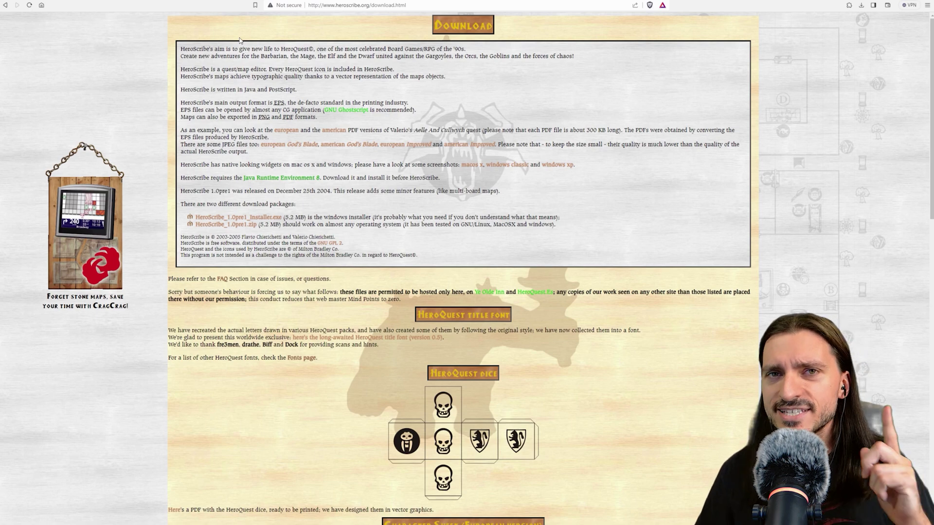
click(275, 178)
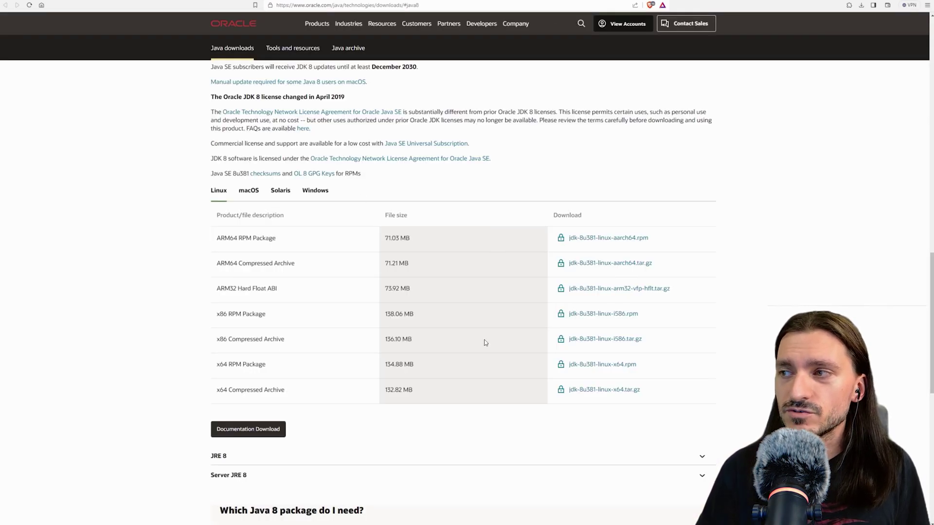
scroll(373, 437, down, 3)
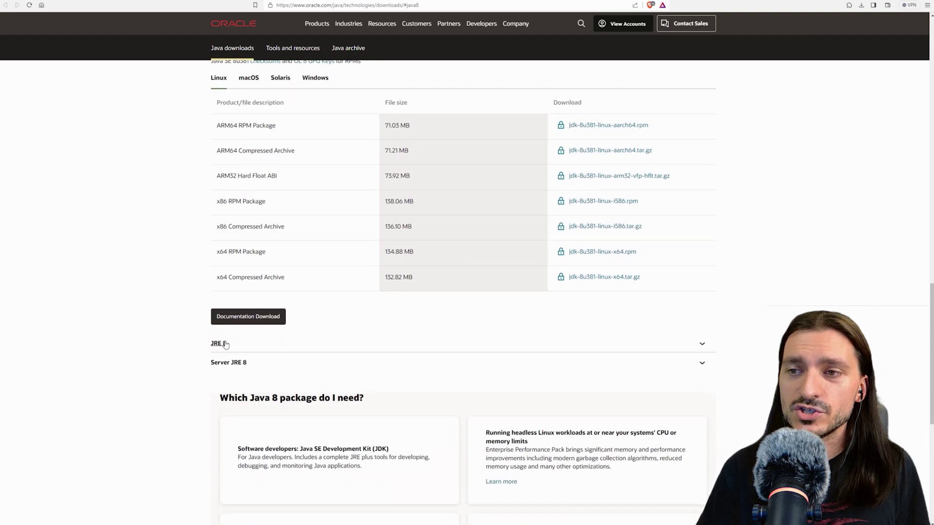
click(258, 346)
scroll(260, 336, down, 4)
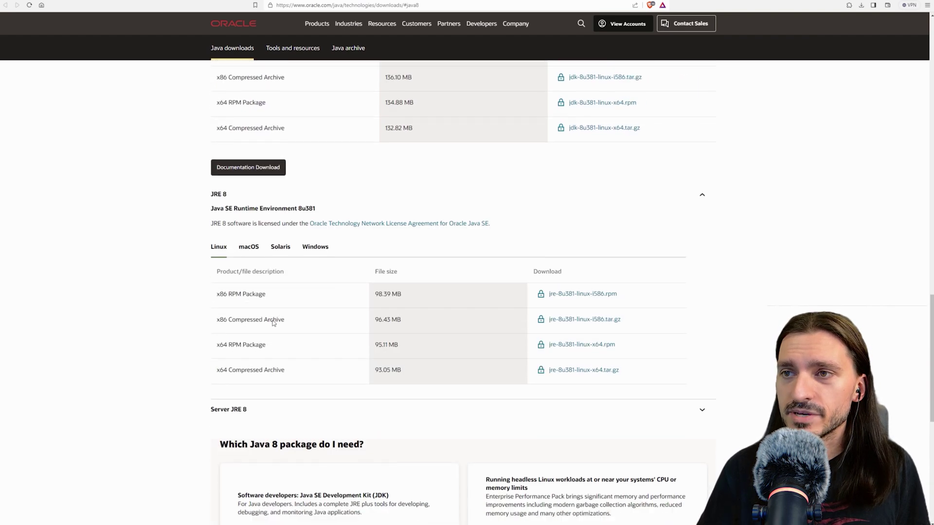
click(318, 247)
scroll(322, 247, up, 5)
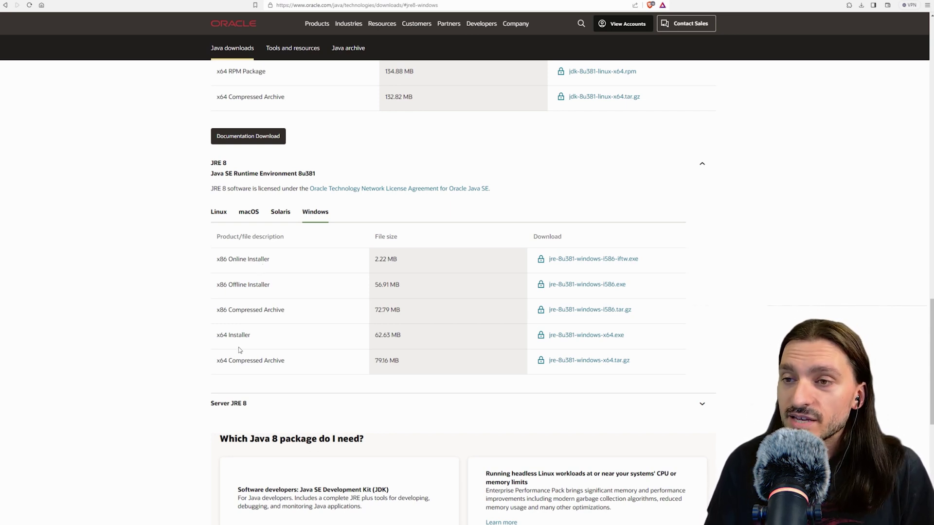
click(591, 339)
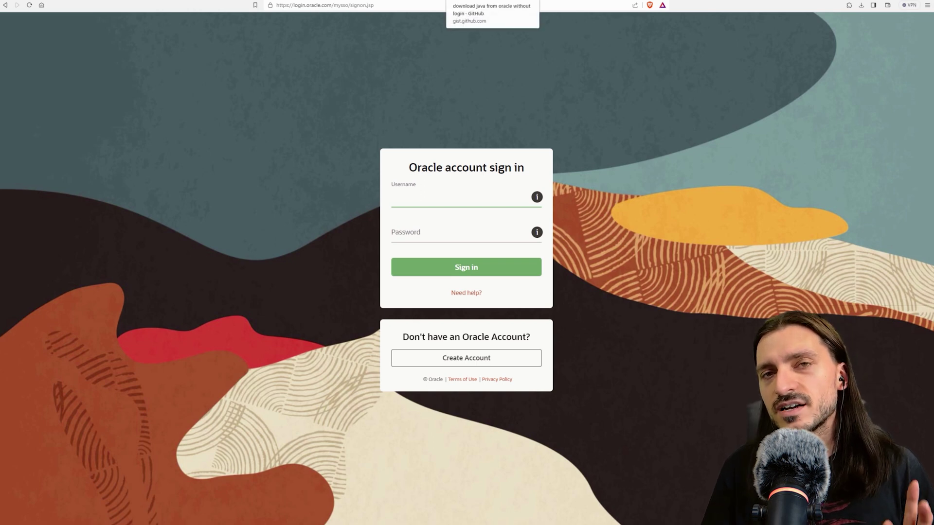
click(455, 1)
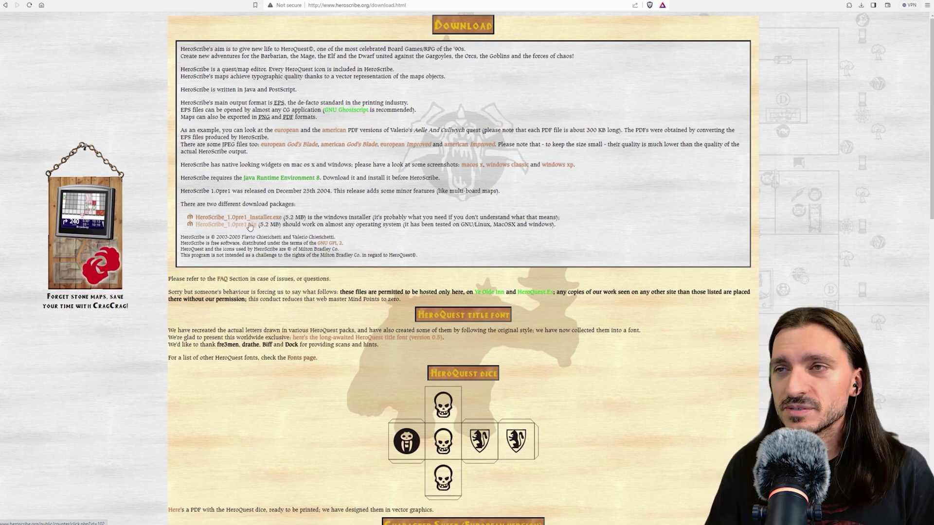
Step: Go back to the front page and open and scroll through the Icon Packs page
click(6, 6)
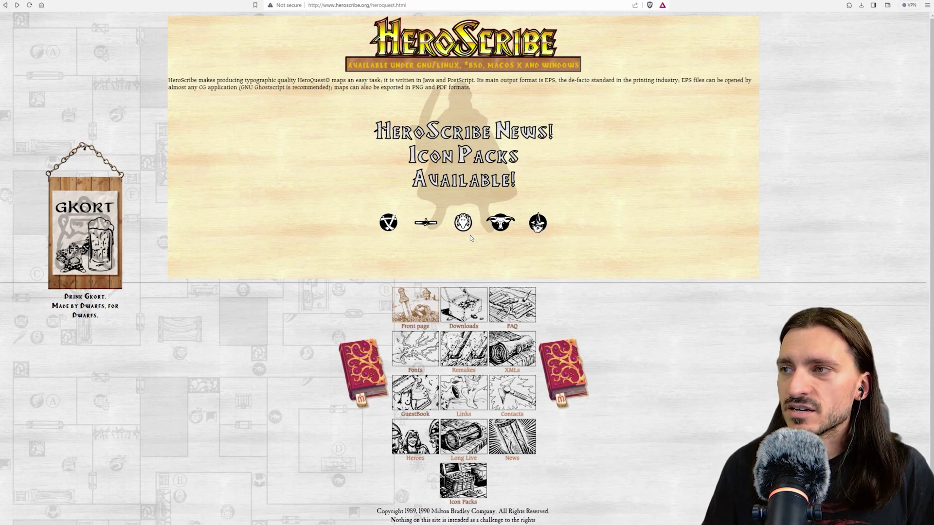
click(473, 477)
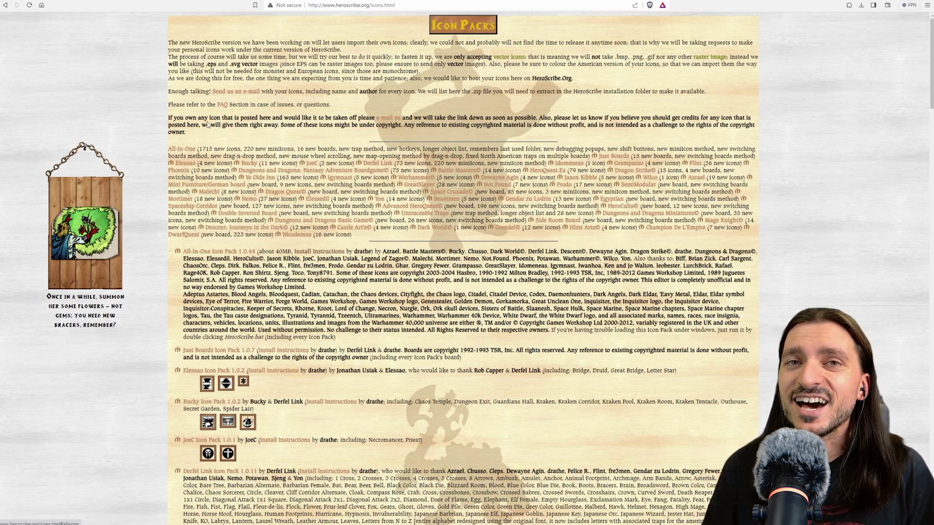
scroll(344, 339, down, 4)
scroll(344, 339, down, 15)
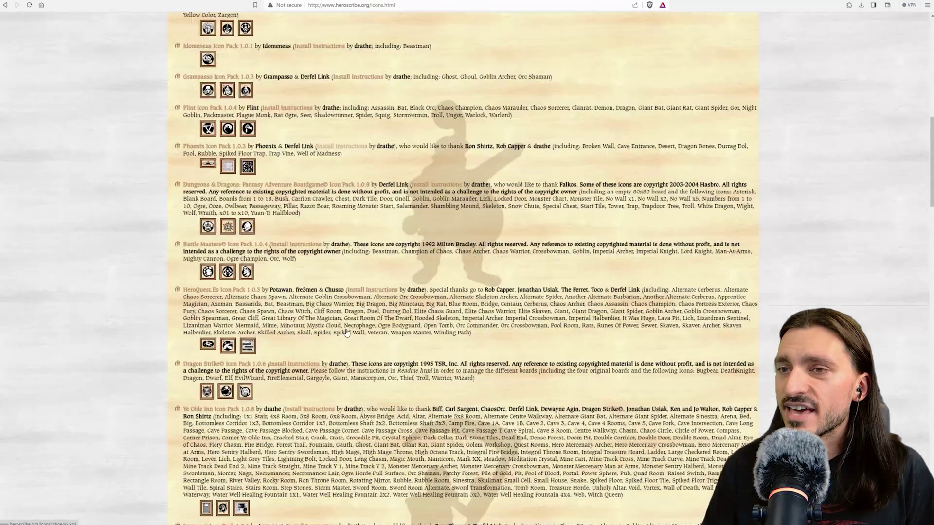
scroll(351, 331, up, 20)
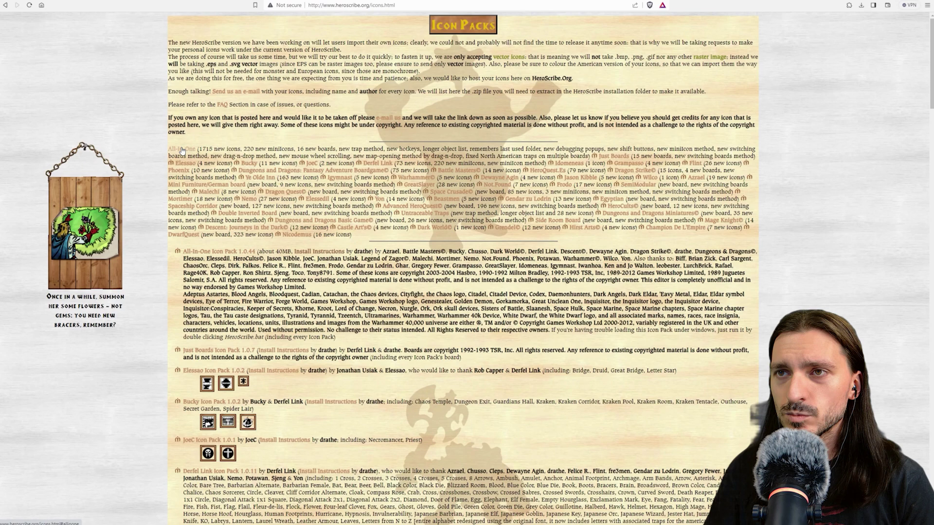
Step: Start saving the All-In-One pack link with Save link as, then cancel
right_click(182, 148)
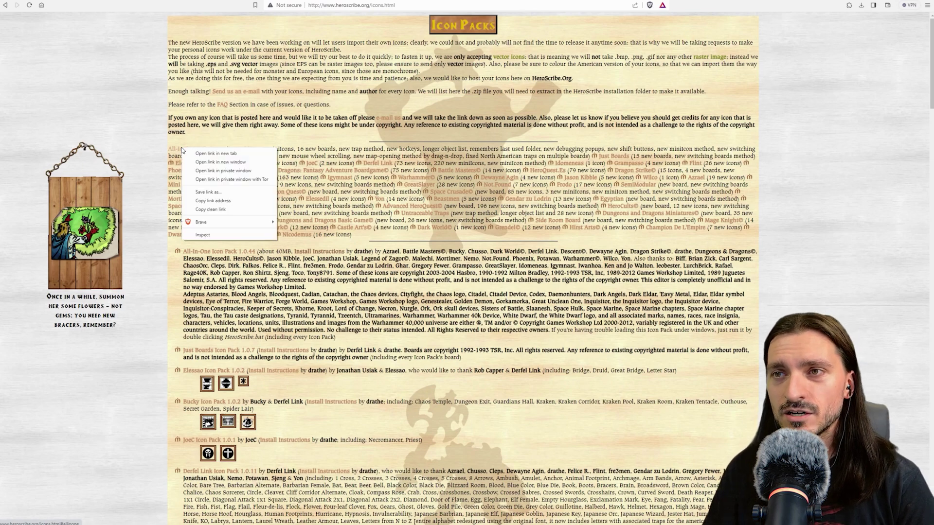
click(204, 192)
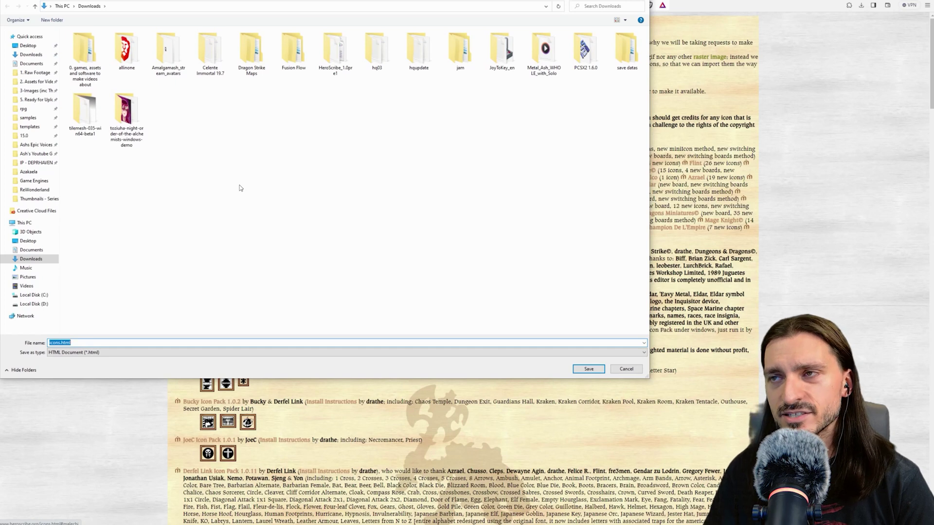
click(625, 370)
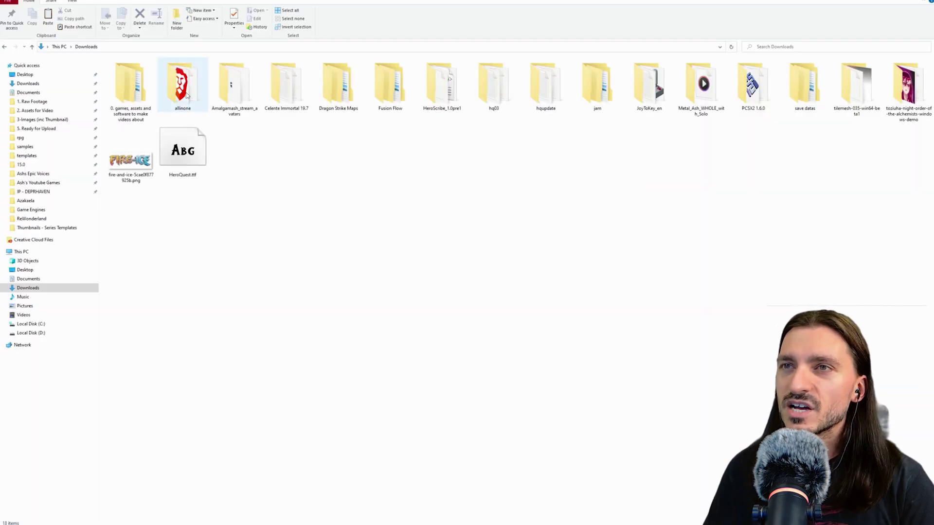
Step: Open the allinone folder and copy all seven of its files
click(186, 95)
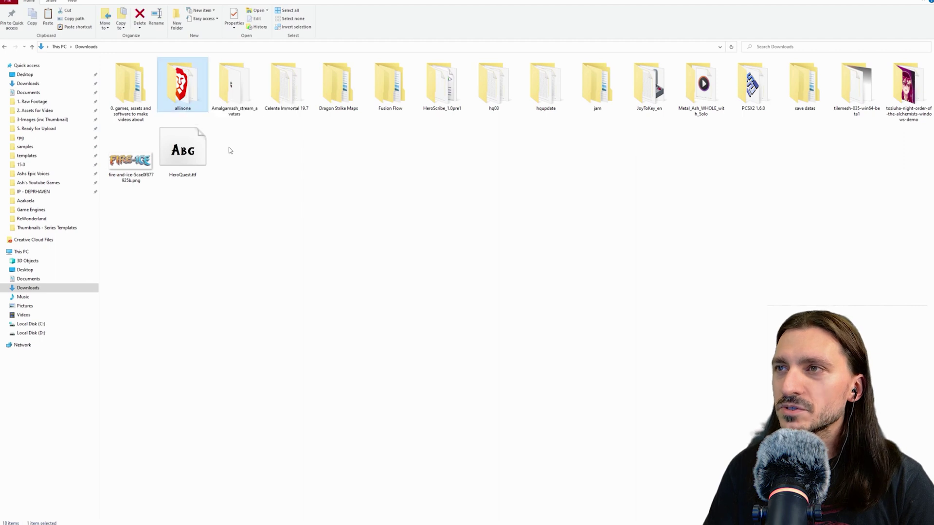
click(440, 89)
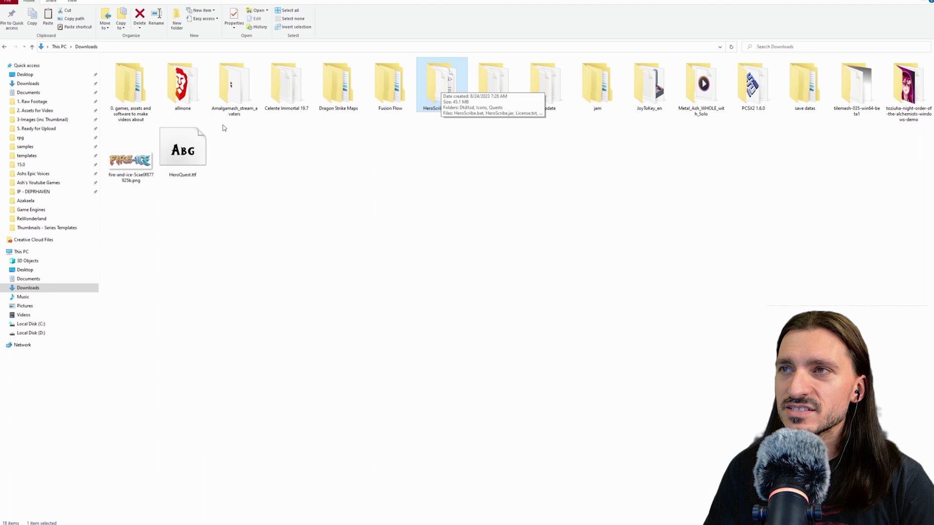
double_click(178, 81)
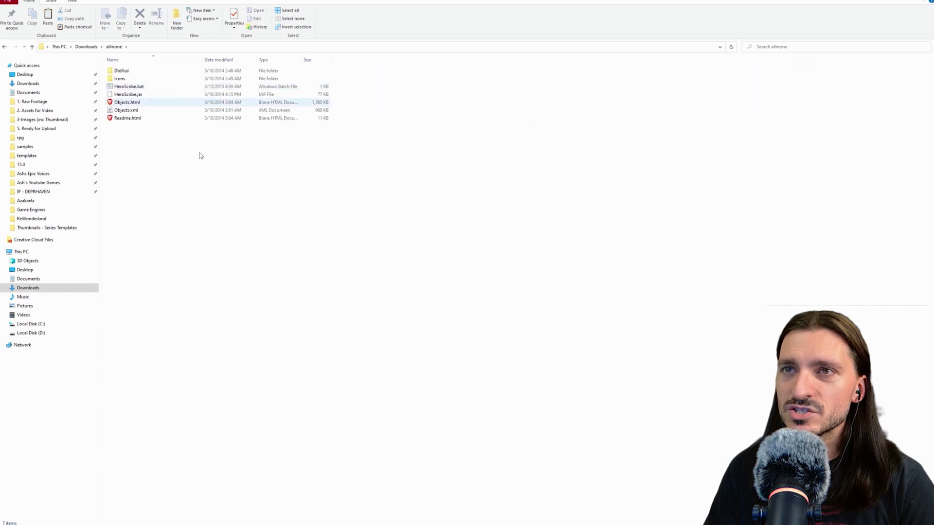
drag(223, 185, 112, 59)
right_click(142, 104)
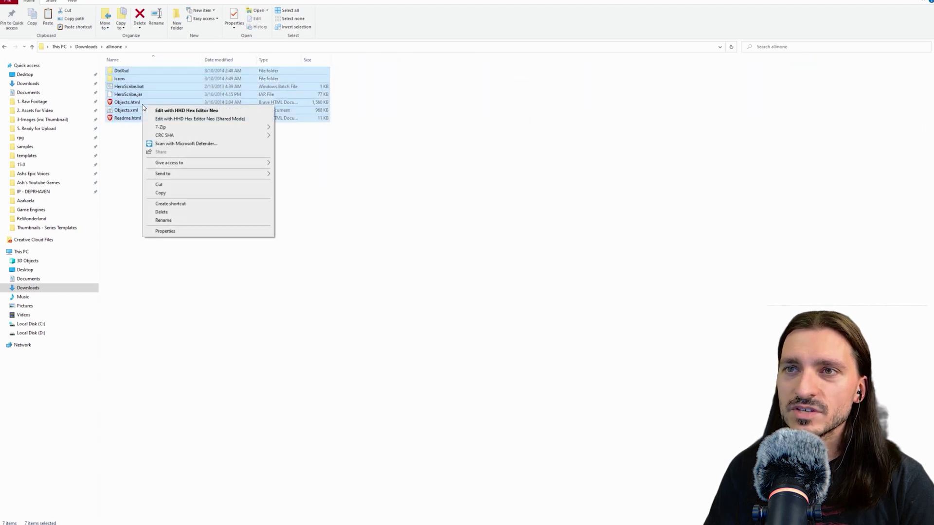
click(182, 194)
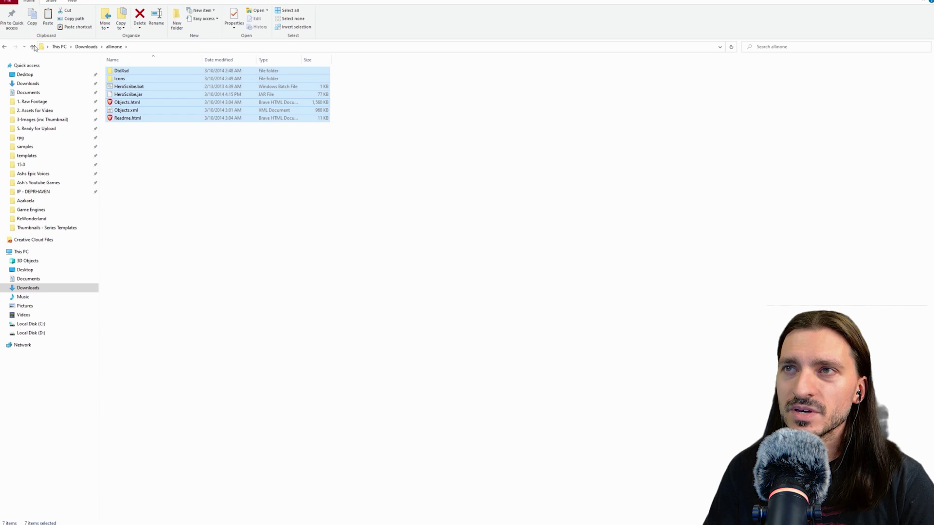
Step: Paste the copied pack files into the HeroScribe_1.0pre1 folder
key(alt+Up)
double_click(444, 85)
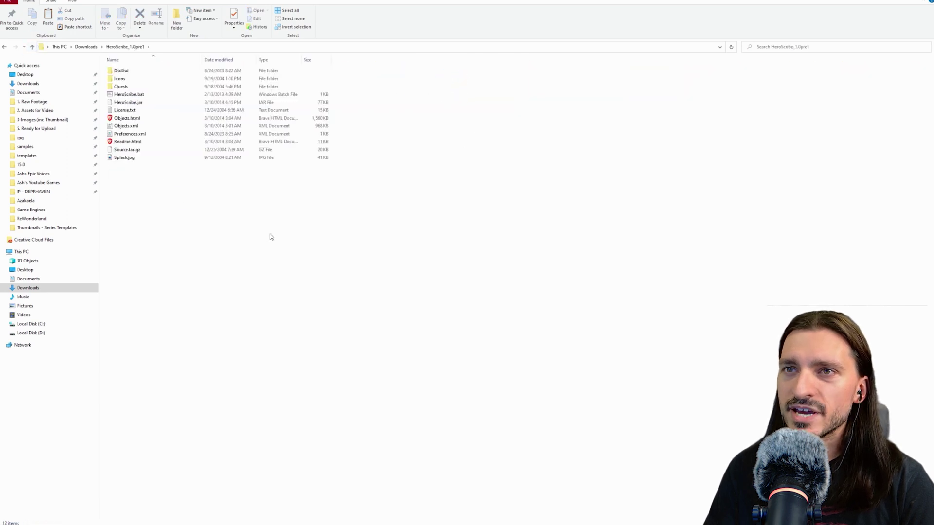
right_click(205, 219)
click(222, 267)
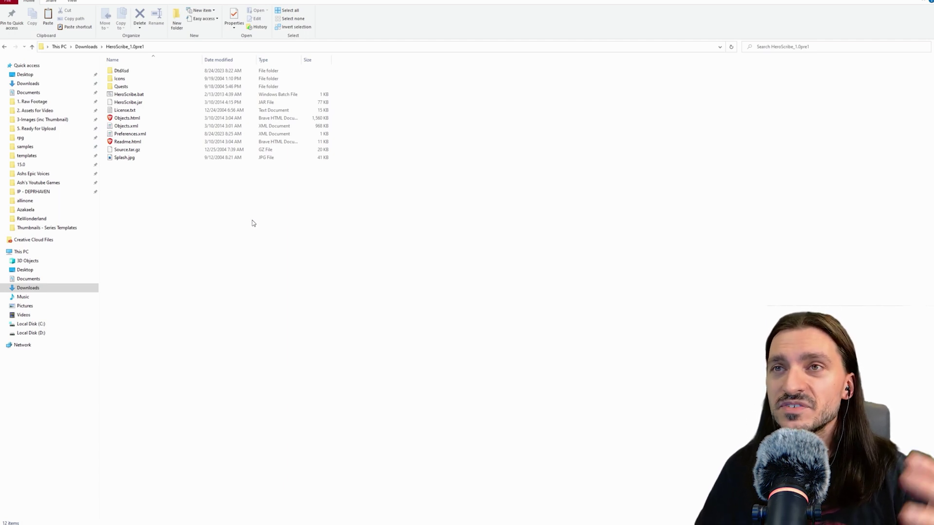
Step: Return to Downloads and delete the allinone folder
click(32, 46)
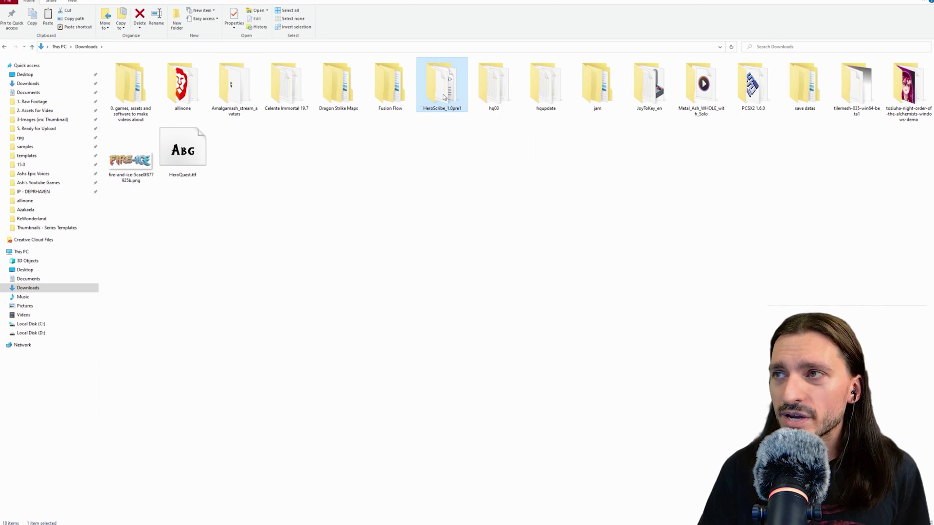
right_click(192, 91)
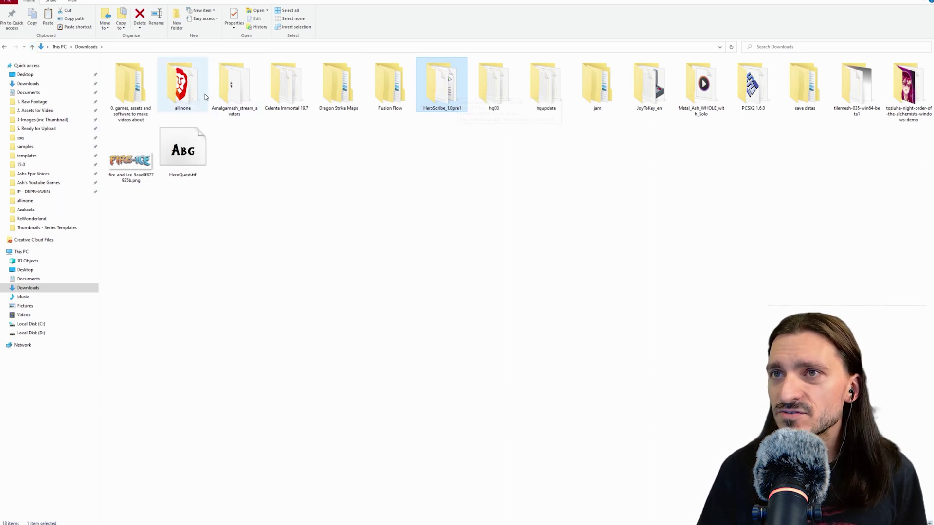
click(228, 232)
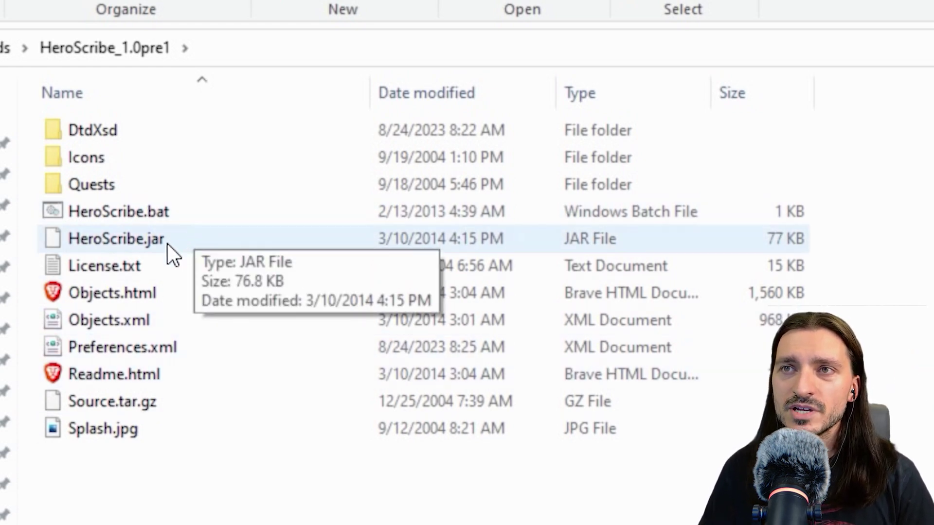
Step: Launch HeroScribe and look through the Region, Help and File > New quest layout menus
double_click(164, 238)
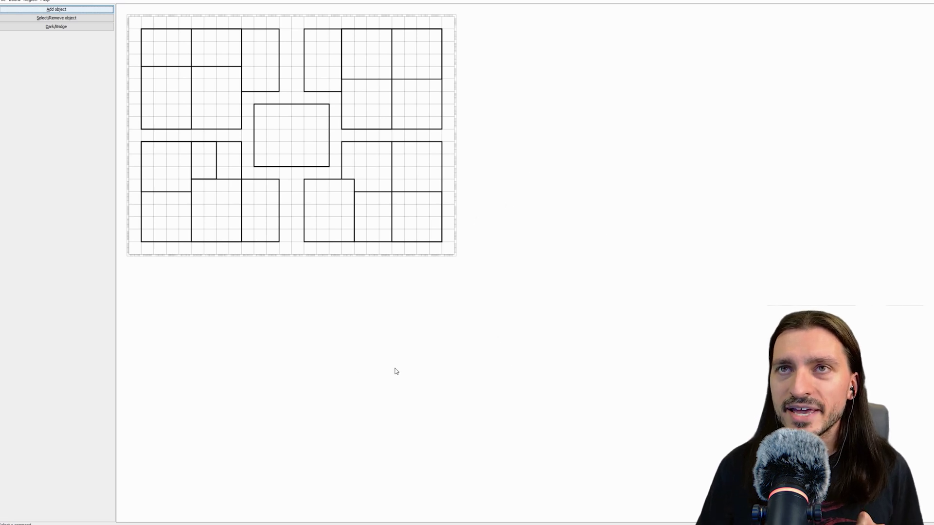
click(15, 0)
mouse_move(31, 0)
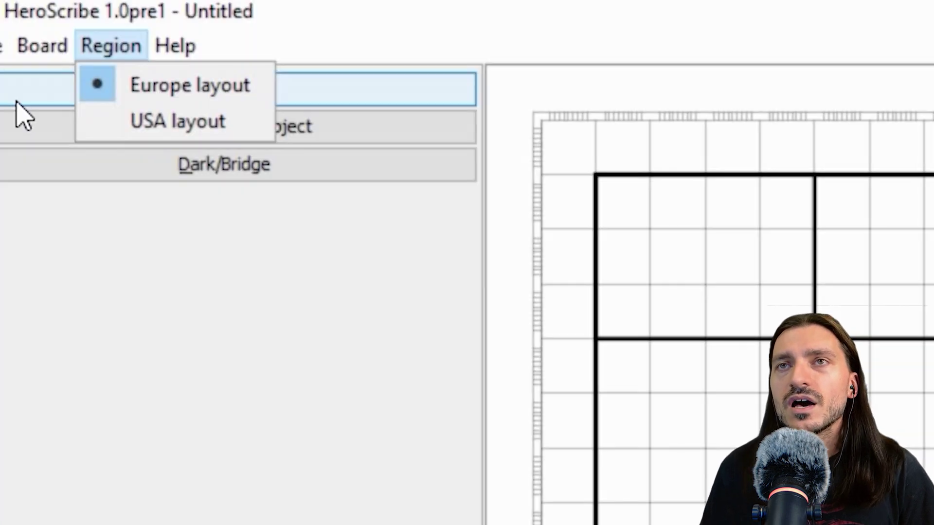
mouse_move(9, 11)
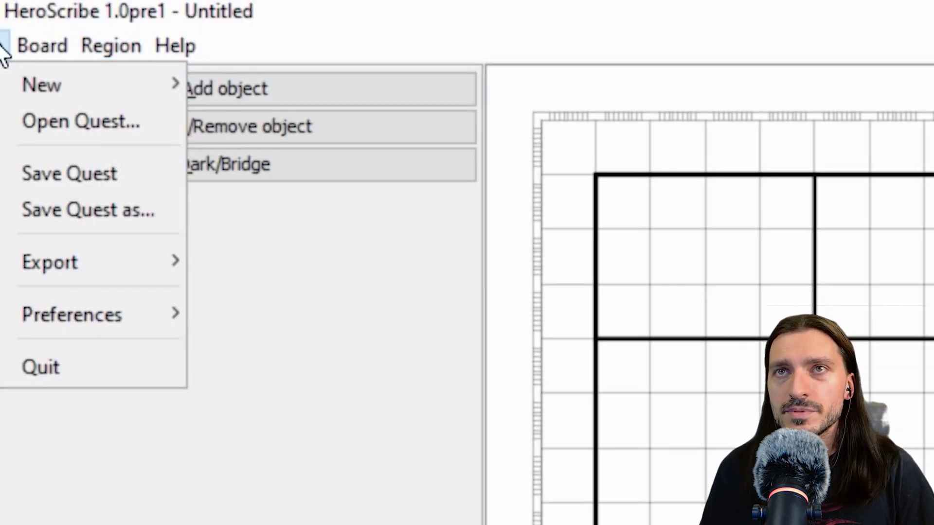
mouse_move(92, 50)
mouse_move(185, 52)
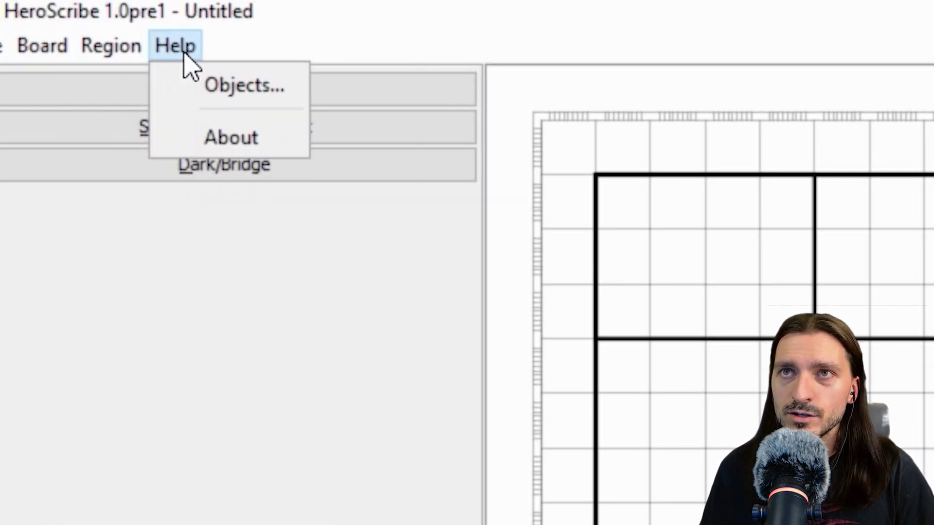
mouse_move(2, 56)
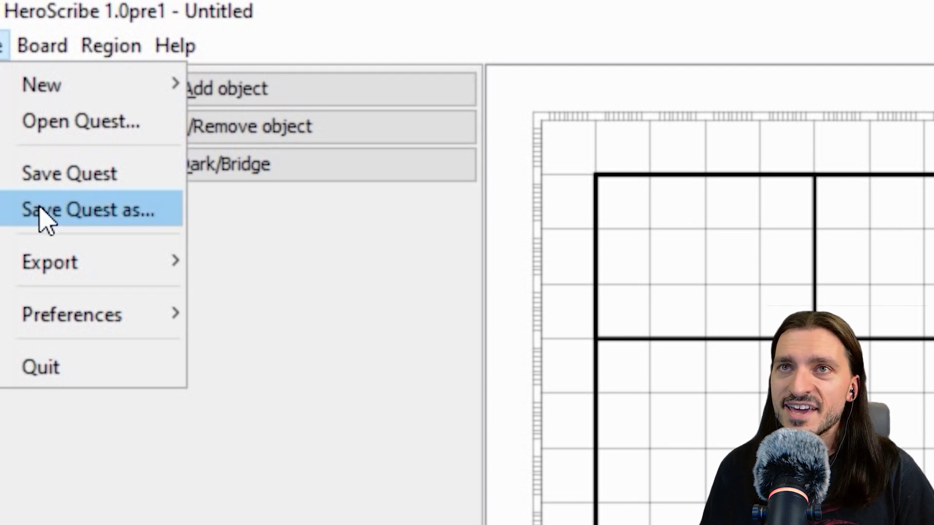
mouse_move(75, 260)
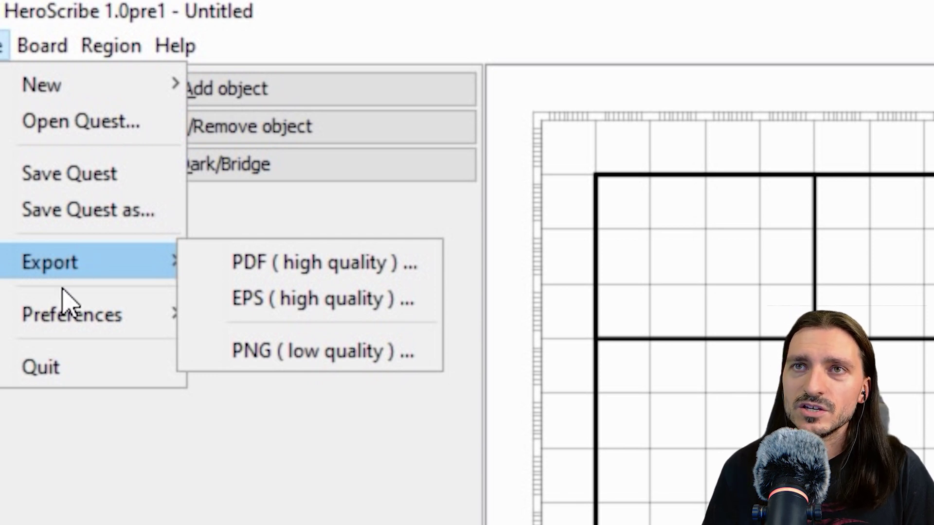
mouse_move(68, 325)
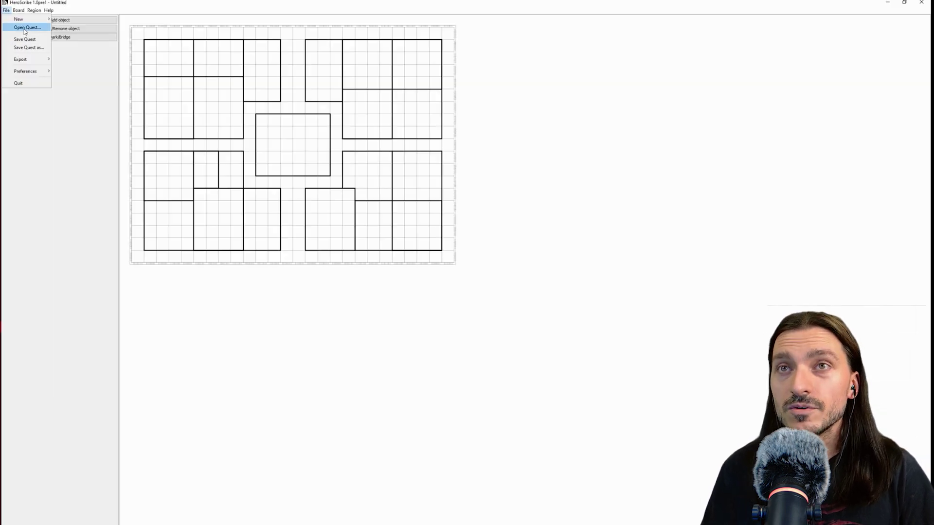
mouse_move(81, 88)
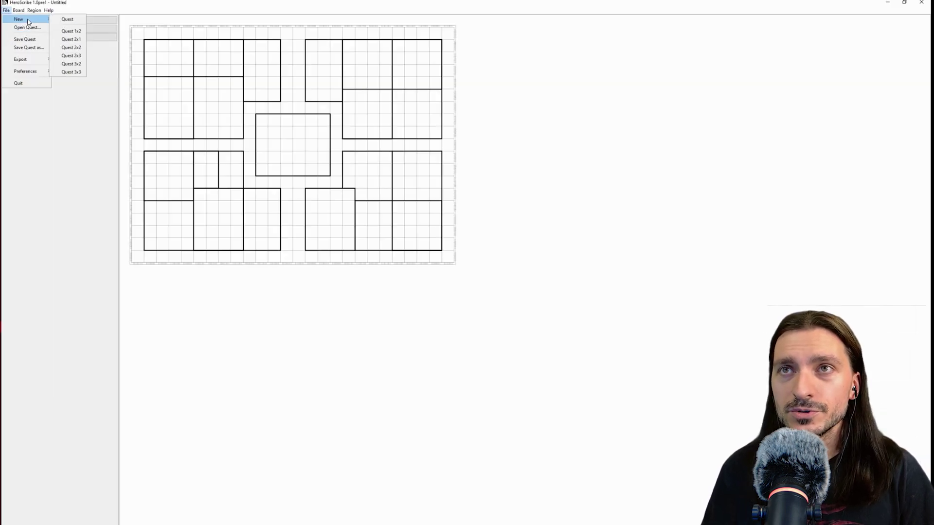
Step: Try new quests with 1x2, 2x1 and 2x2 board layouts
click(77, 31)
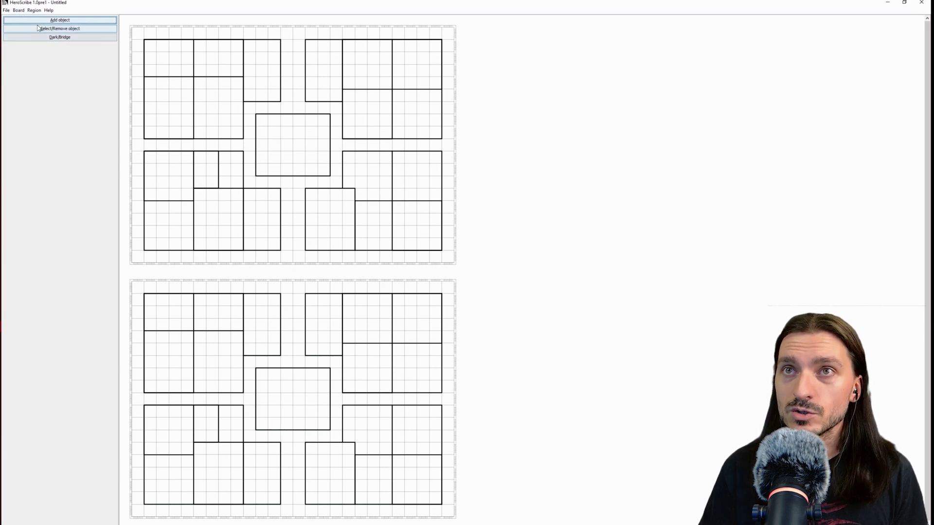
click(7, 10)
mouse_move(11, 20)
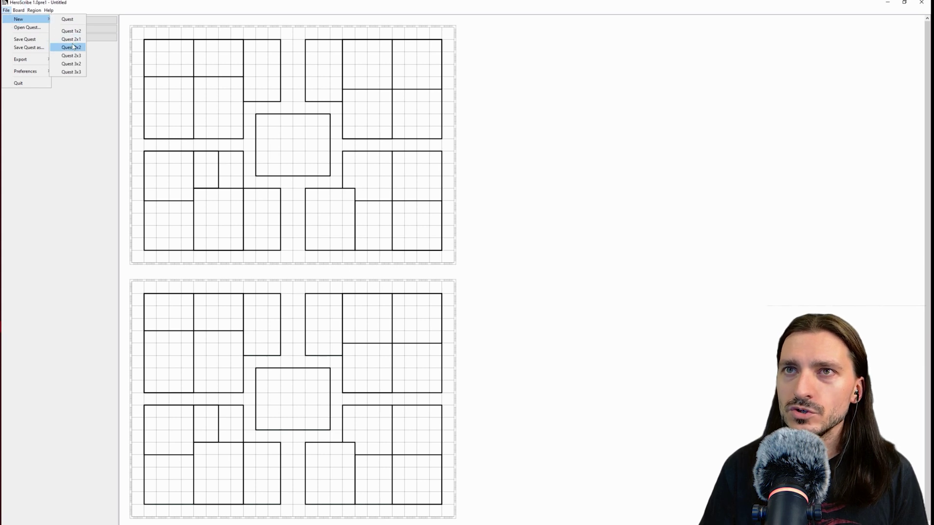
click(72, 39)
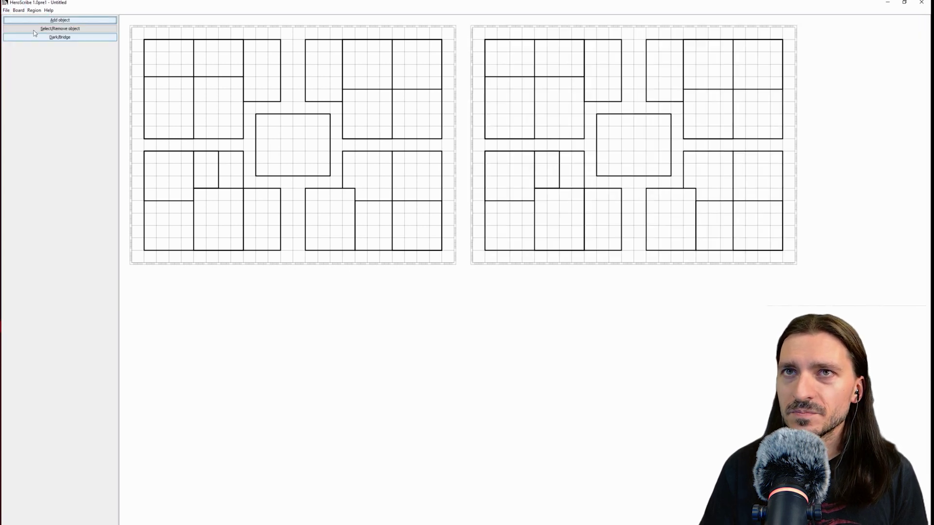
click(6, 10)
click(64, 48)
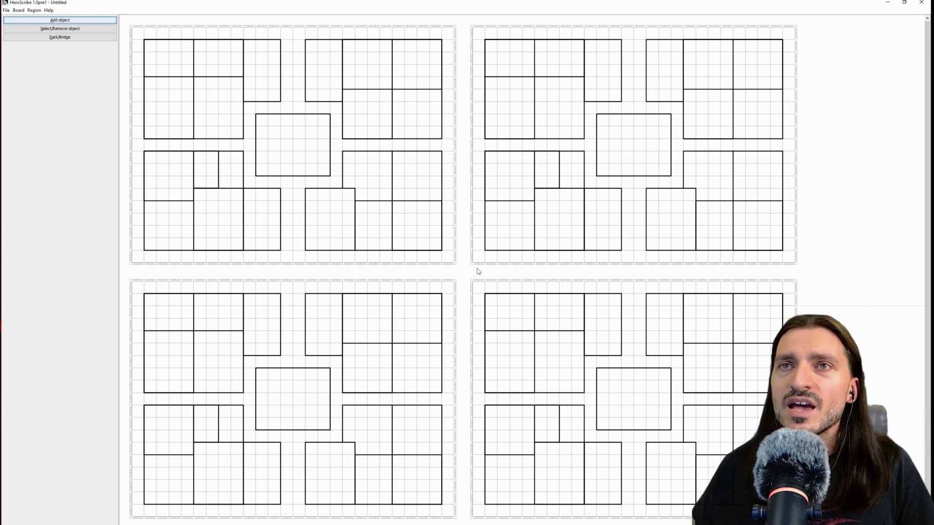
Step: Create a Quest 3x3 board layout and scroll around its boards
click(7, 10)
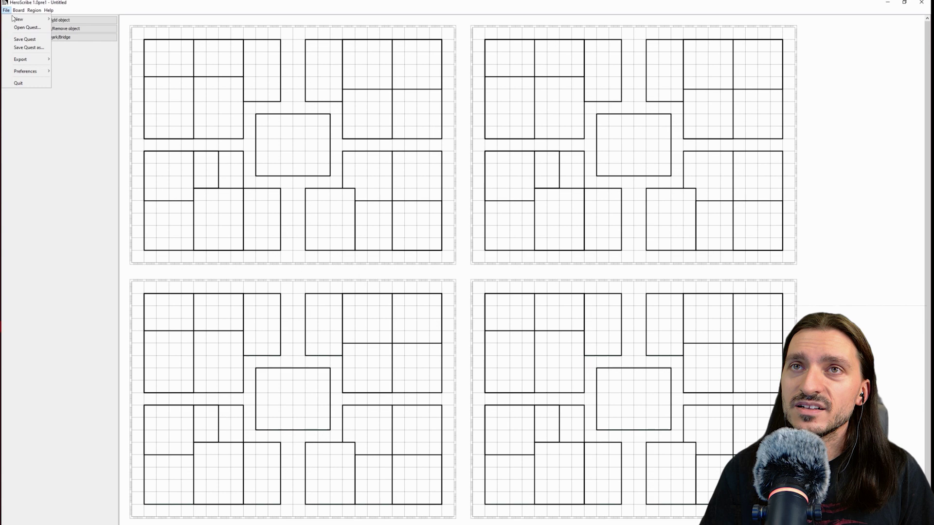
mouse_move(46, 19)
click(72, 72)
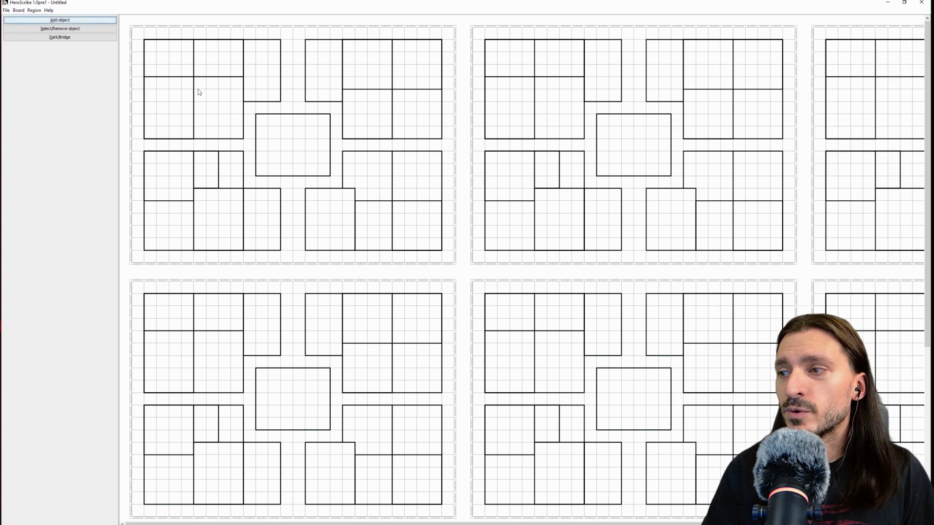
scroll(580, 404, right, 5)
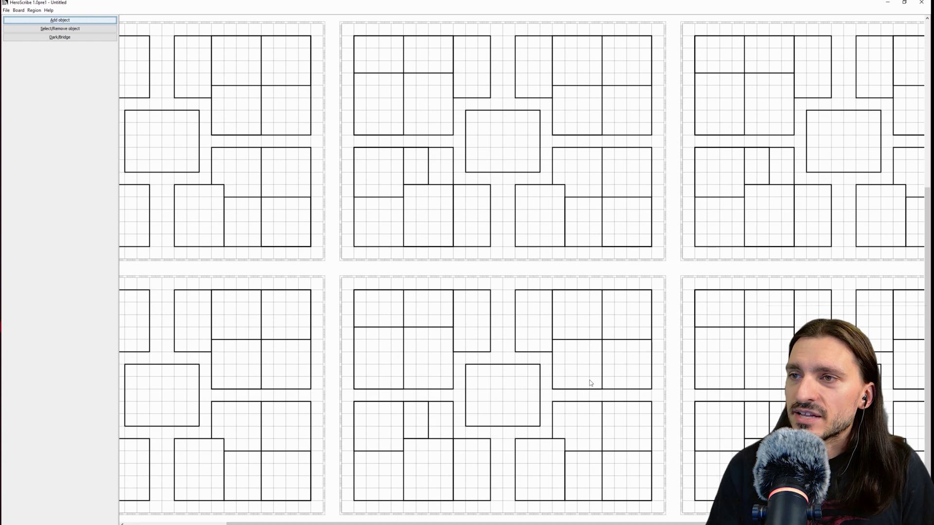
scroll(593, 387, down, 1)
scroll(593, 387, up, 1)
drag(564, 522, 413, 522)
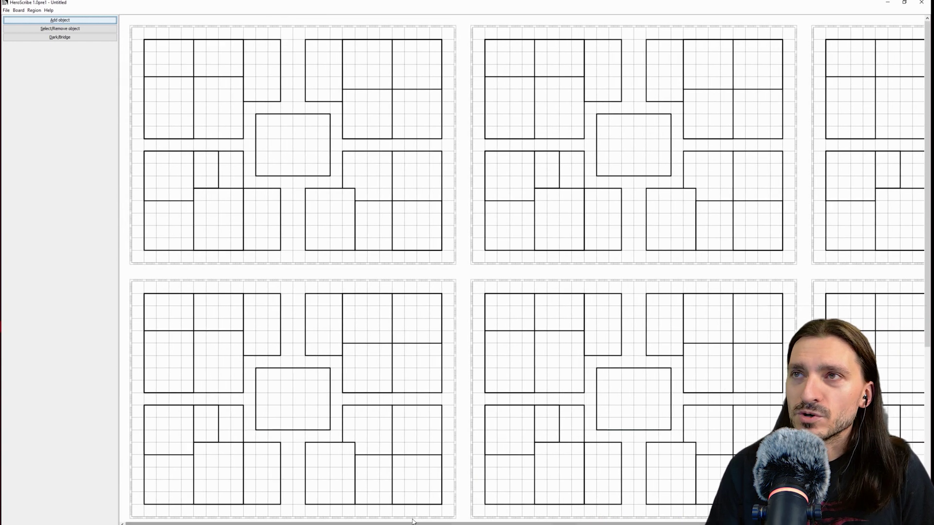
click(6, 10)
Step: Start a fresh single-board quest and browse the Add object category list
mouse_move(14, 20)
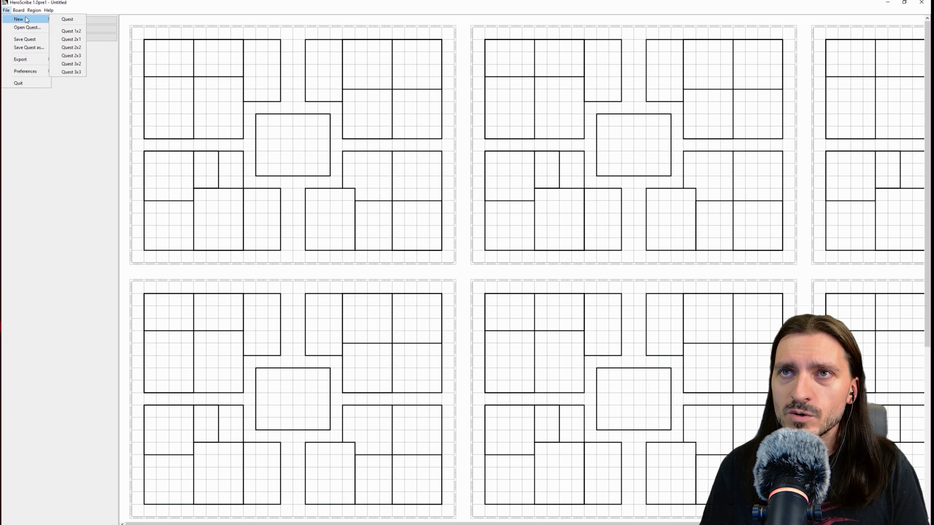
click(68, 19)
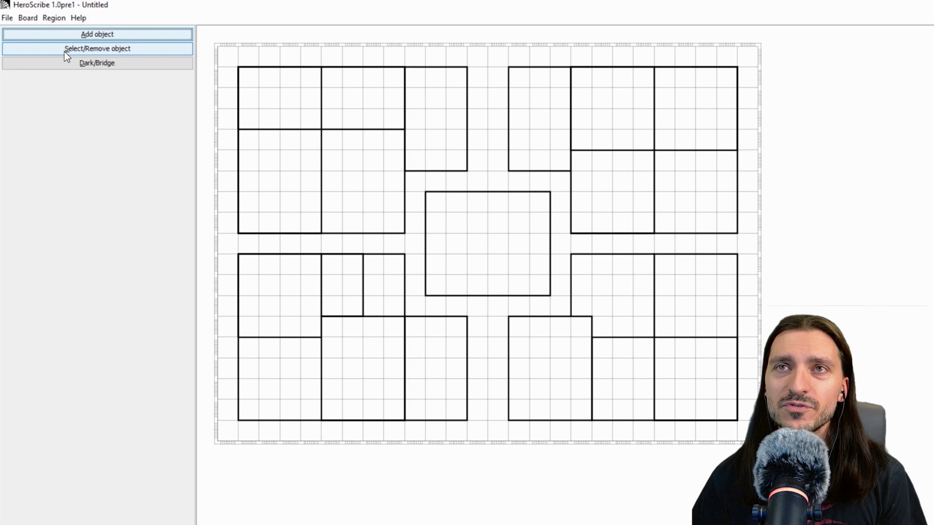
click(83, 36)
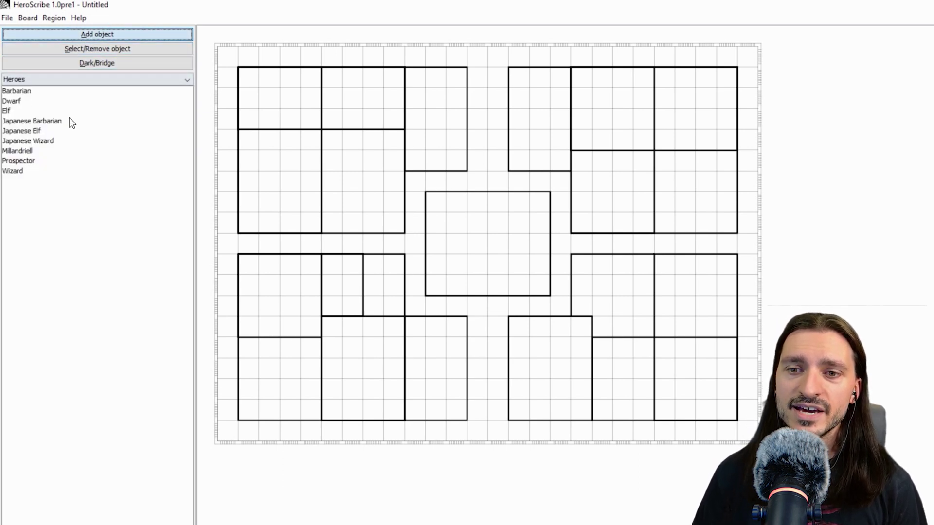
click(188, 80)
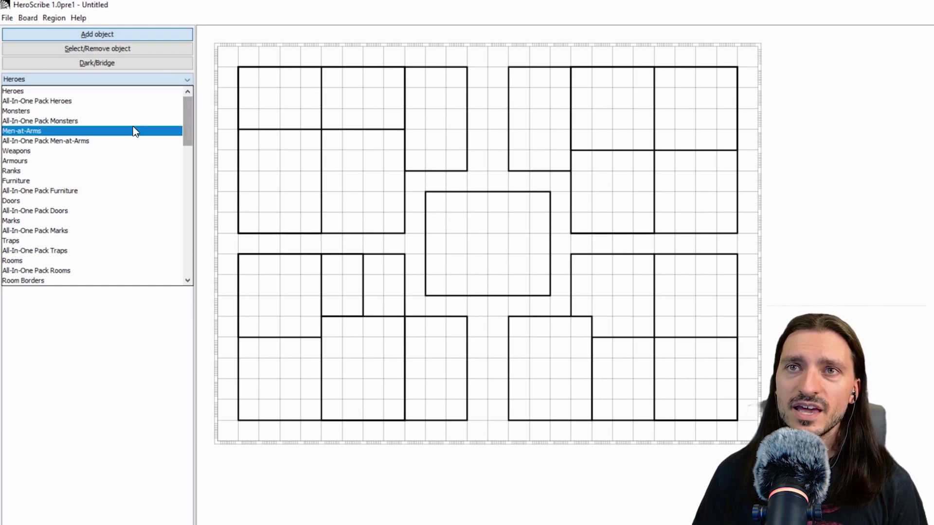
scroll(129, 120, down, 3)
scroll(130, 114, down, 3)
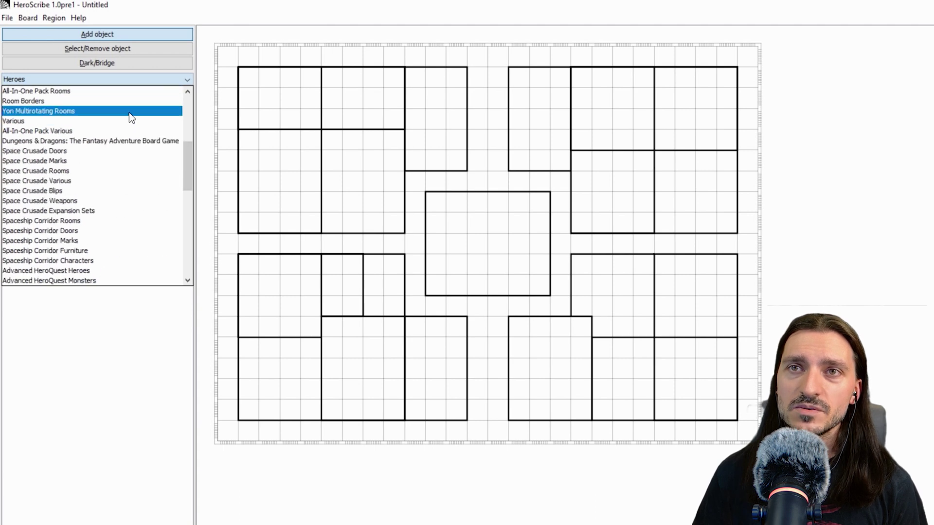
scroll(129, 112, down, 1)
scroll(129, 111, down, 12)
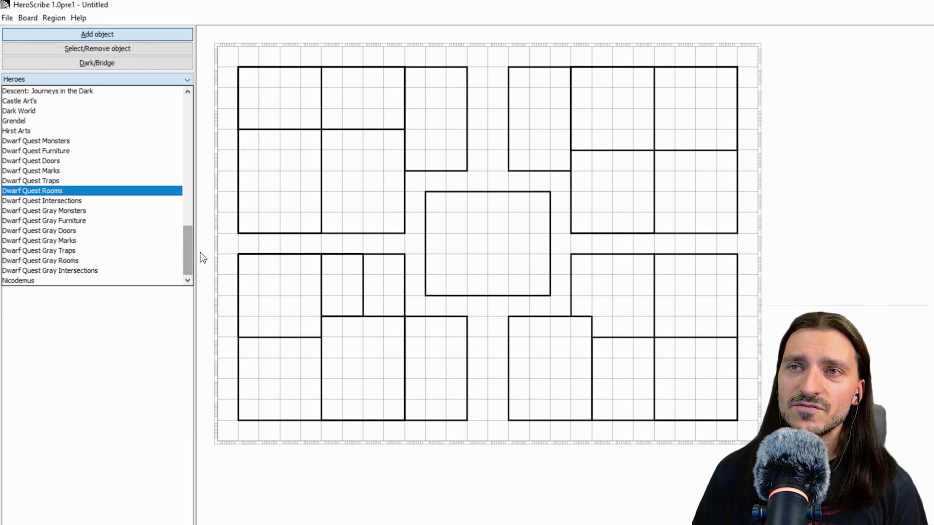
drag(188, 249, 204, 99)
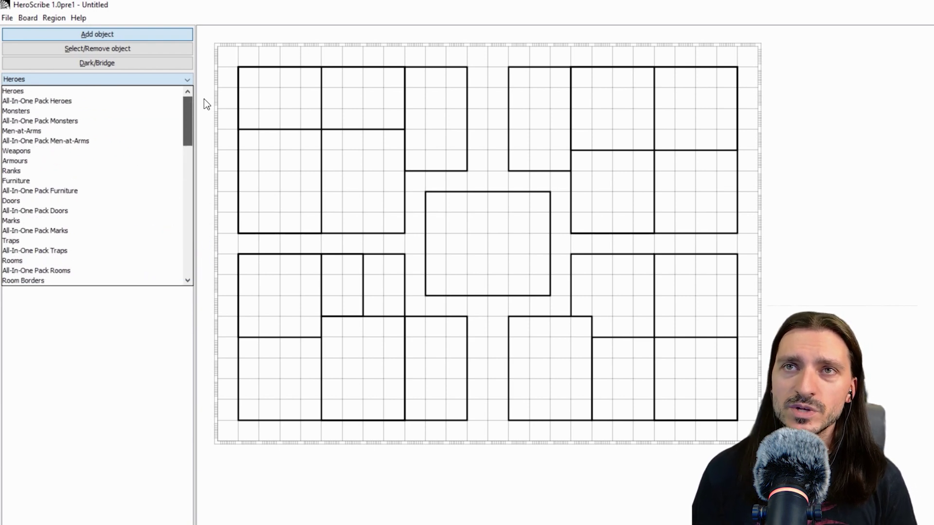
Step: Switch the category through Heroes and Monsters to All-In-One Pack Monsters
click(71, 101)
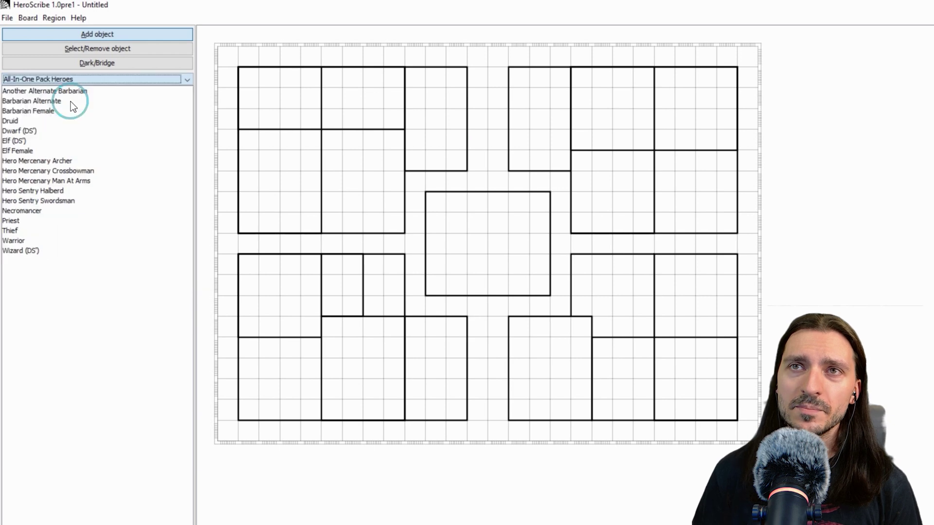
click(71, 79)
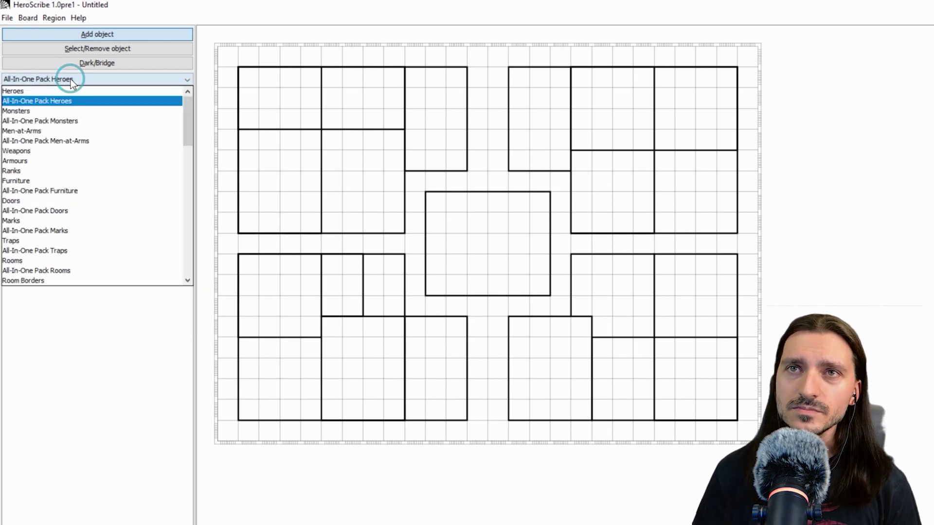
click(57, 108)
click(65, 80)
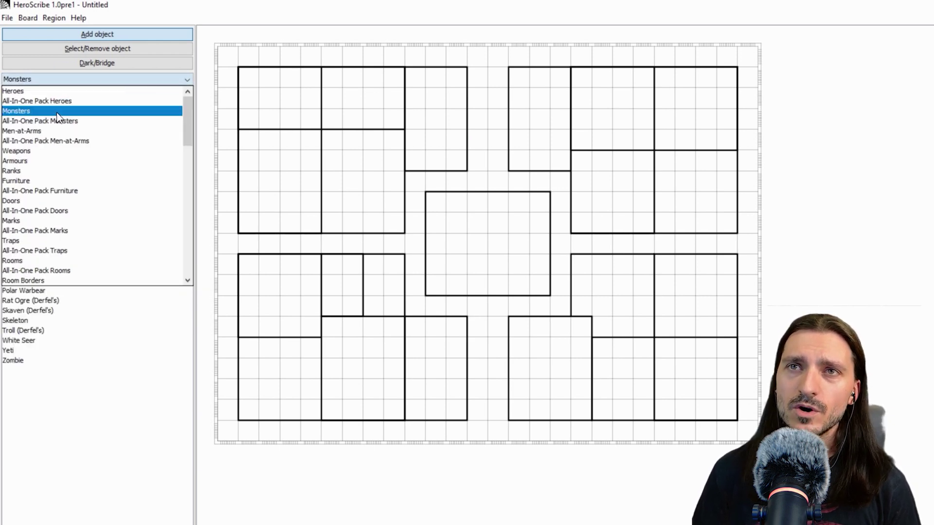
click(55, 119)
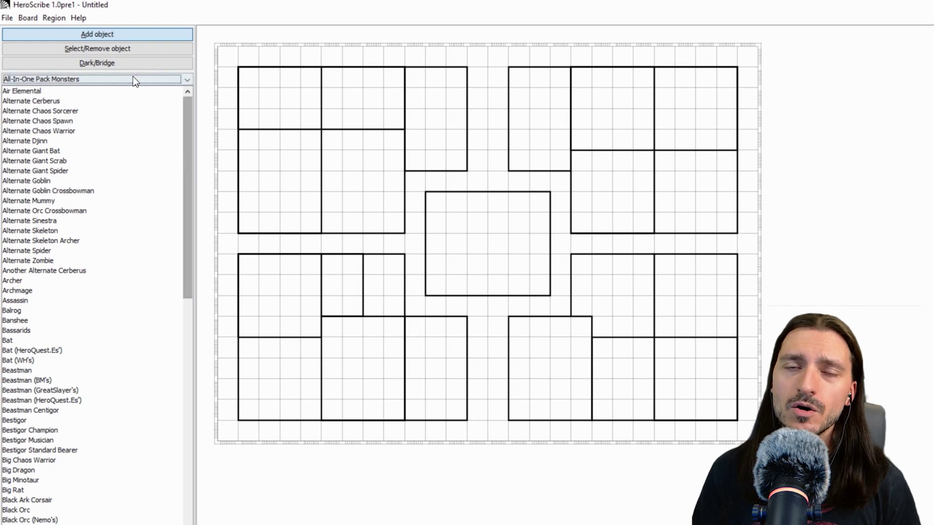
drag(188, 150, 186, 77)
Step: Browse the Icons > Raster > Europe icon folders, selecting AdvancedHeroQuest
click(185, 78)
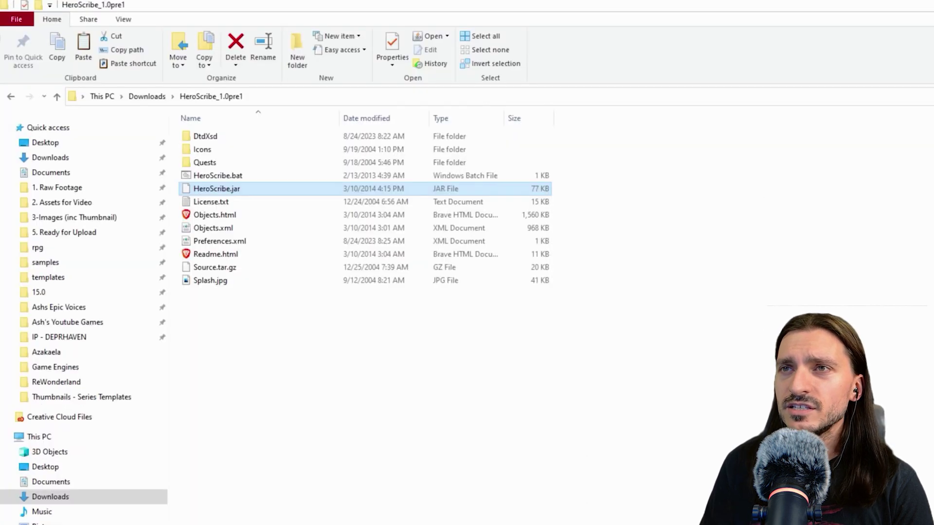
double_click(209, 148)
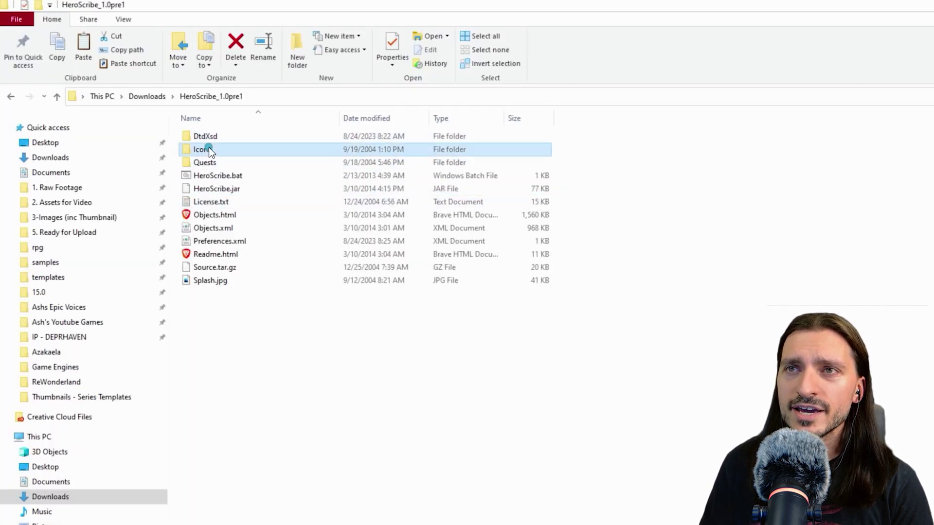
click(212, 140)
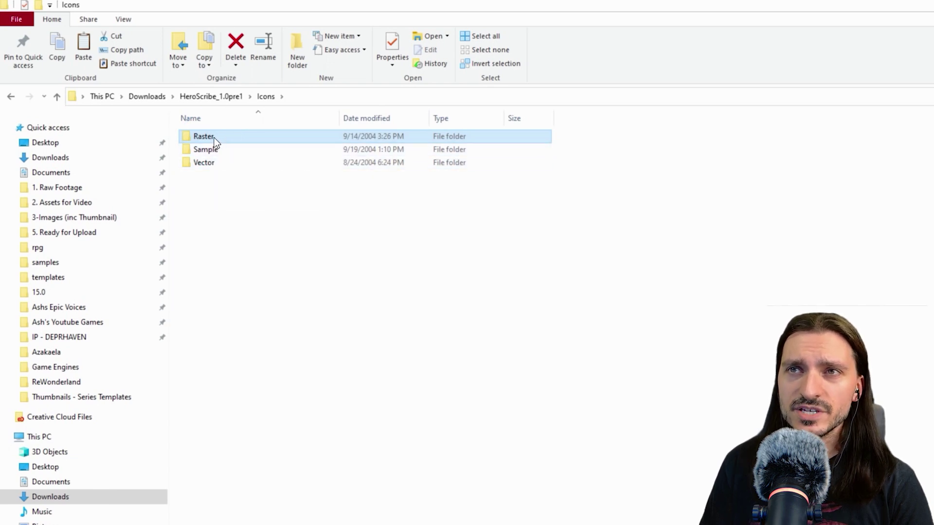
double_click(214, 139)
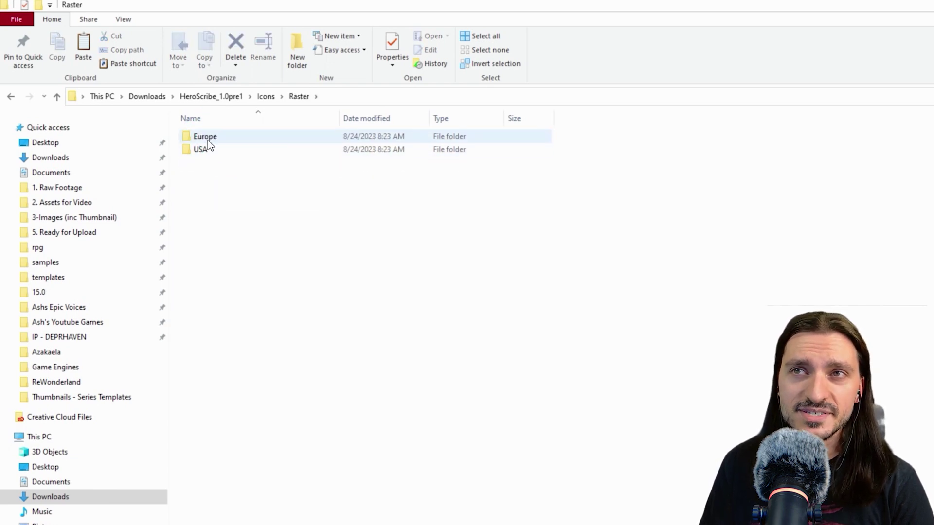
double_click(208, 140)
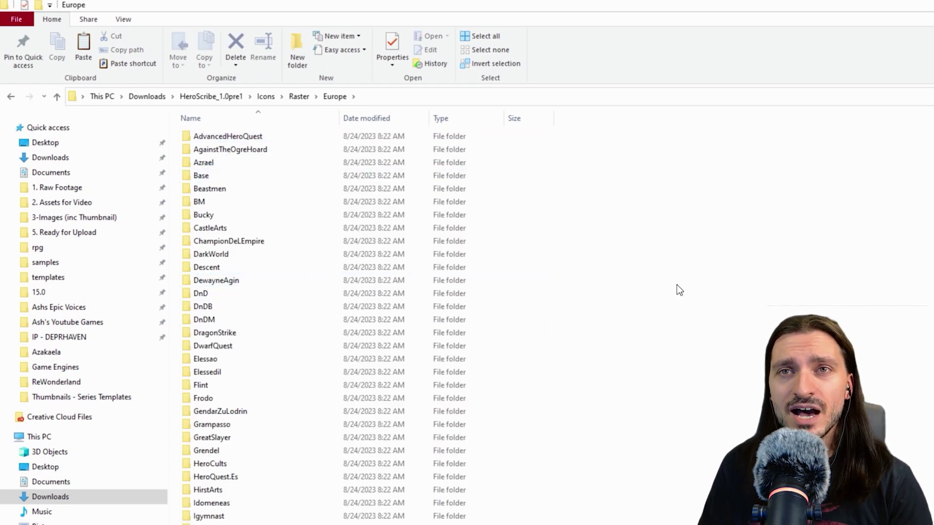
key(Down)
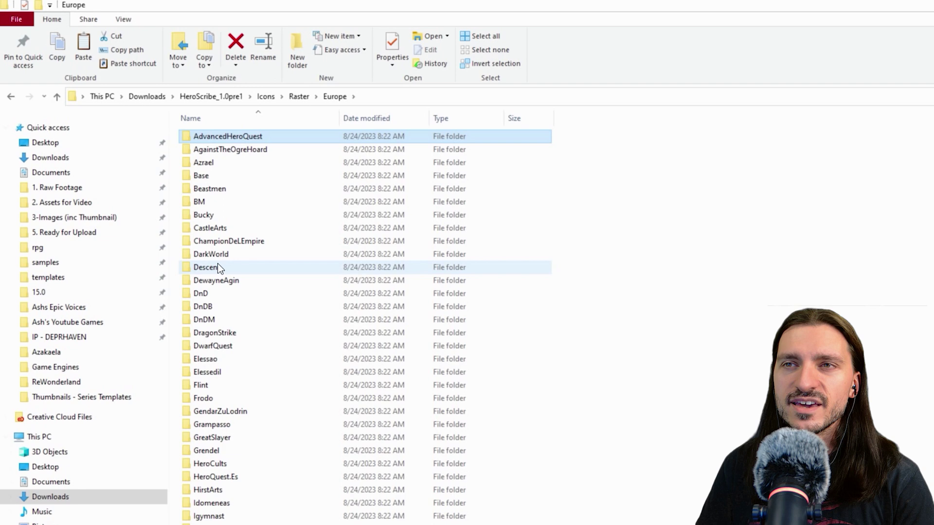
Step: Go back up to HeroScribe_1.0pre1 and look into the Quests and Icons folders
click(61, 97)
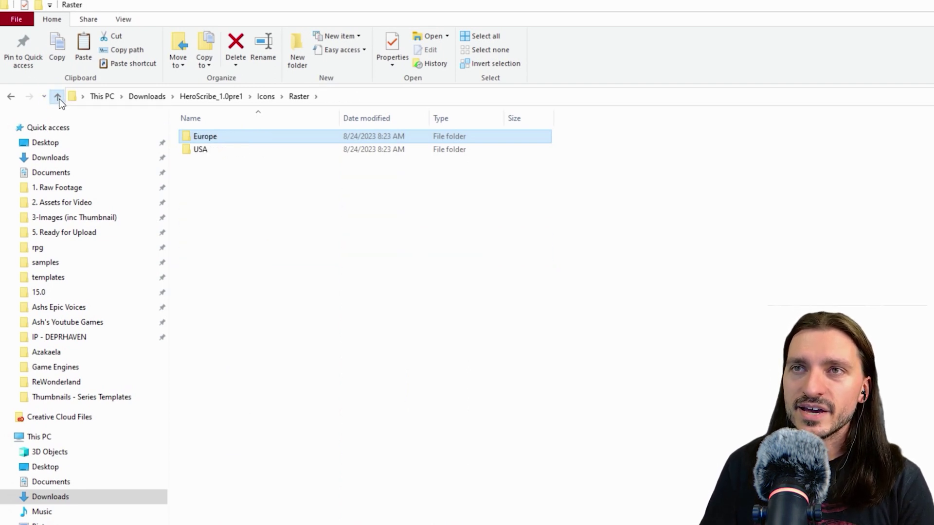
click(60, 97)
click(59, 100)
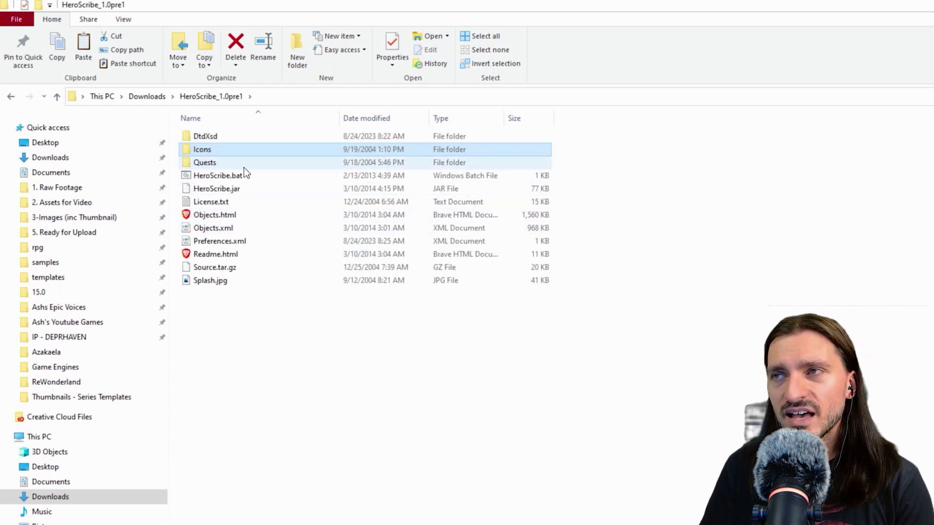
double_click(217, 161)
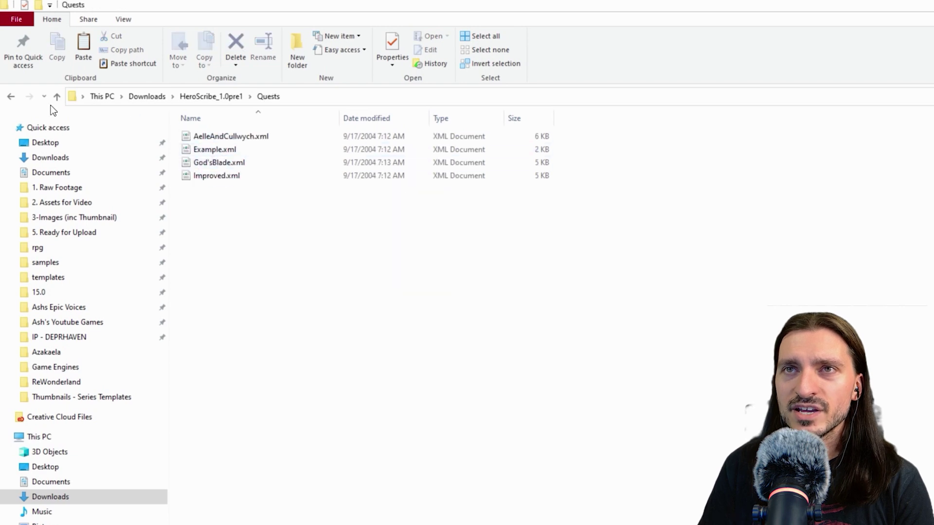
click(57, 97)
double_click(204, 149)
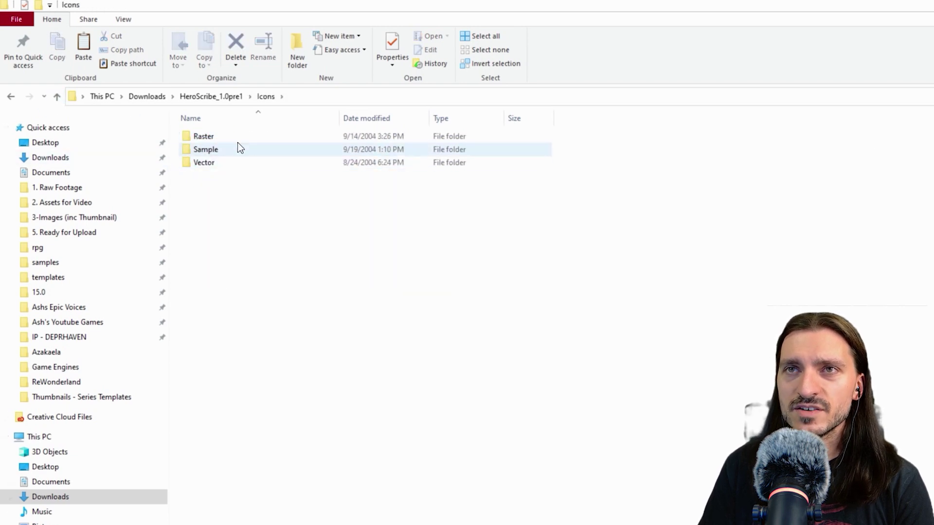
click(57, 96)
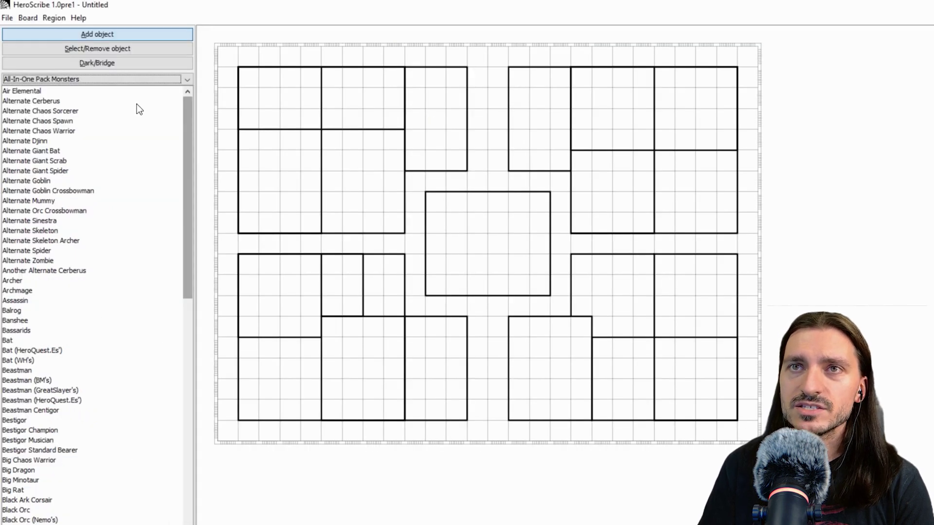
Step: From the Heroes category, place Barbarian, Dwarf, Elf and Wizard side by side at the central room's bottom
click(97, 78)
click(30, 88)
click(16, 92)
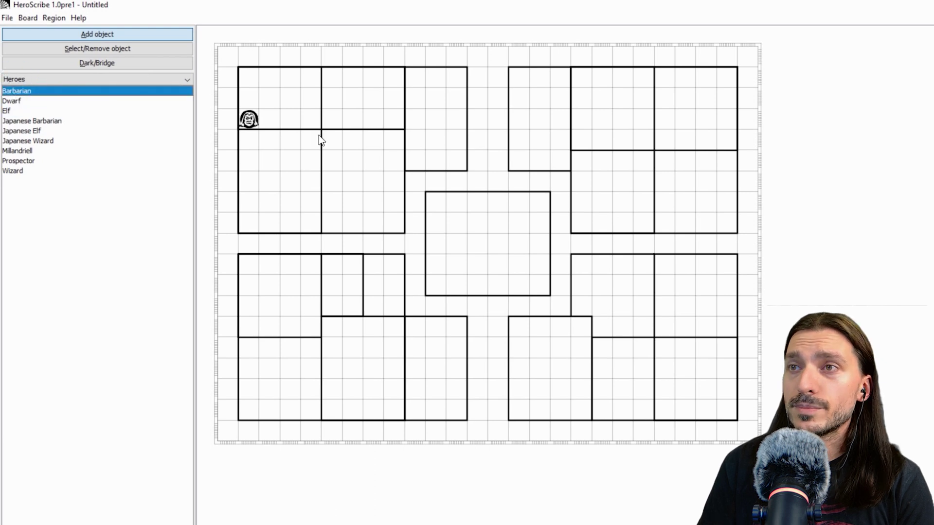
click(477, 225)
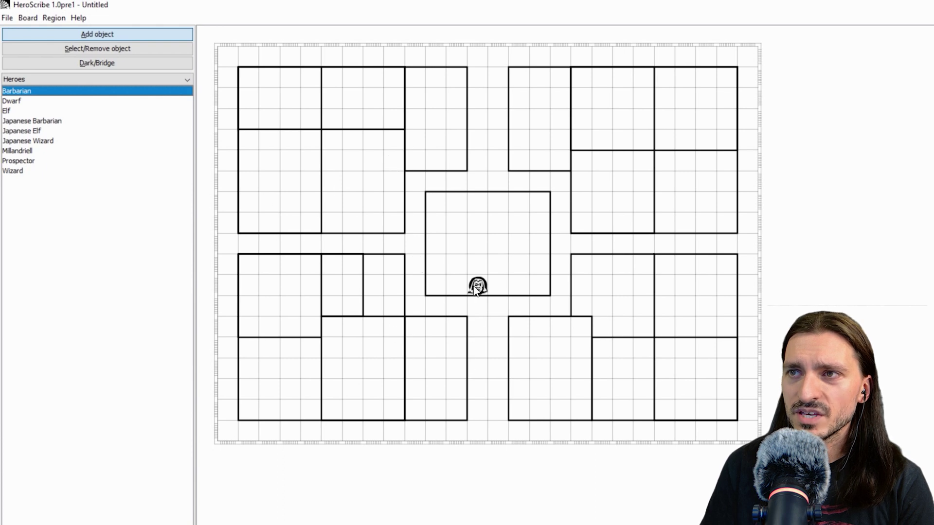
click(477, 289)
click(17, 101)
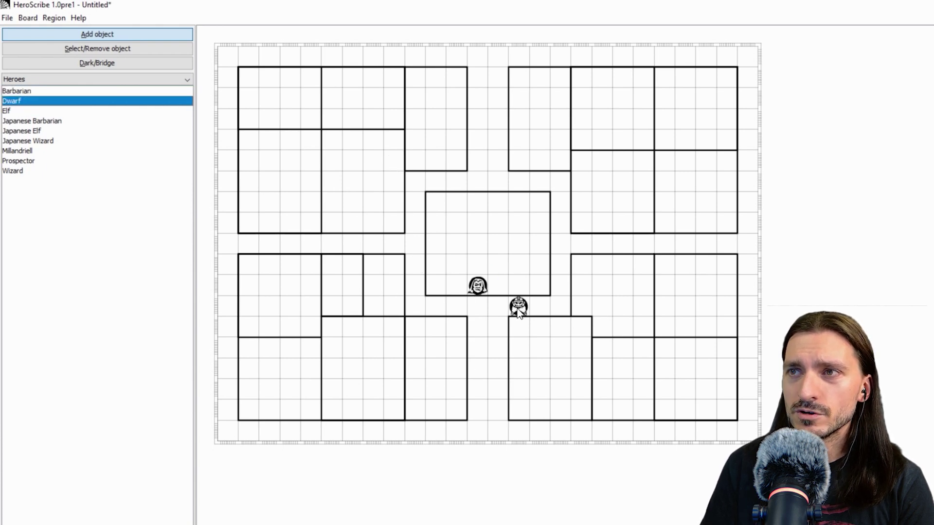
click(498, 290)
click(14, 111)
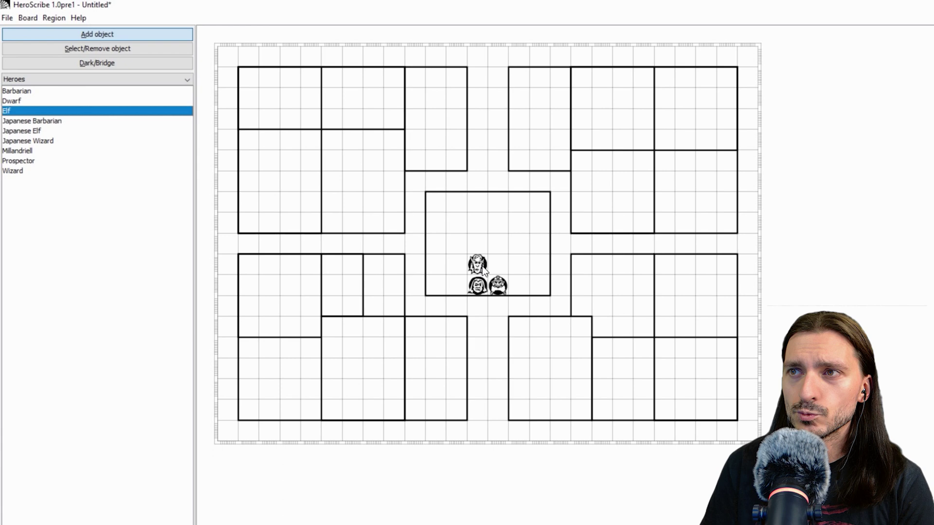
click(483, 270)
click(15, 171)
click(505, 270)
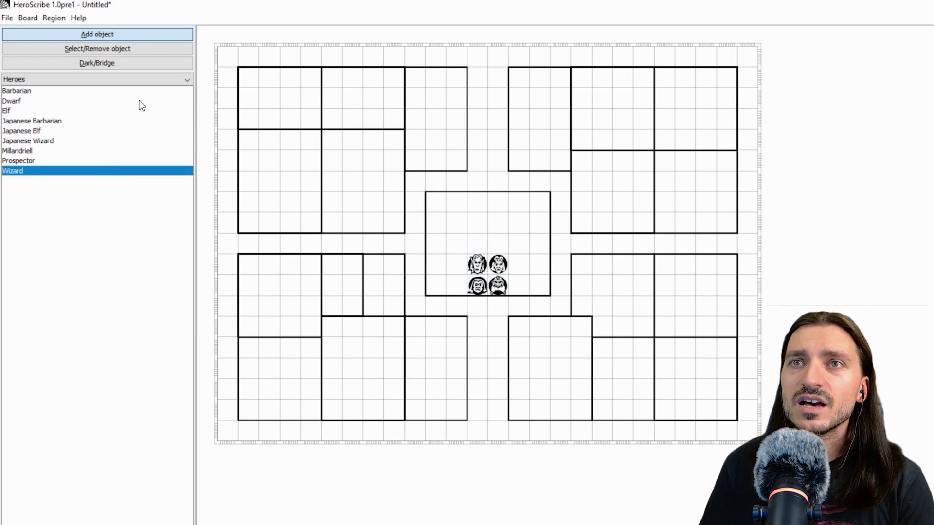
Step: Switch the board's Region to the USA layout
click(48, 17)
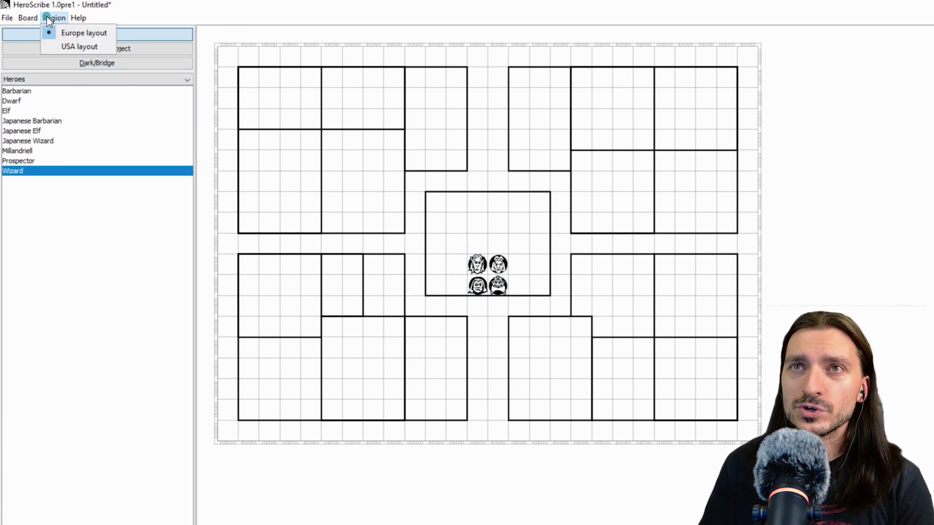
click(66, 47)
click(290, 119)
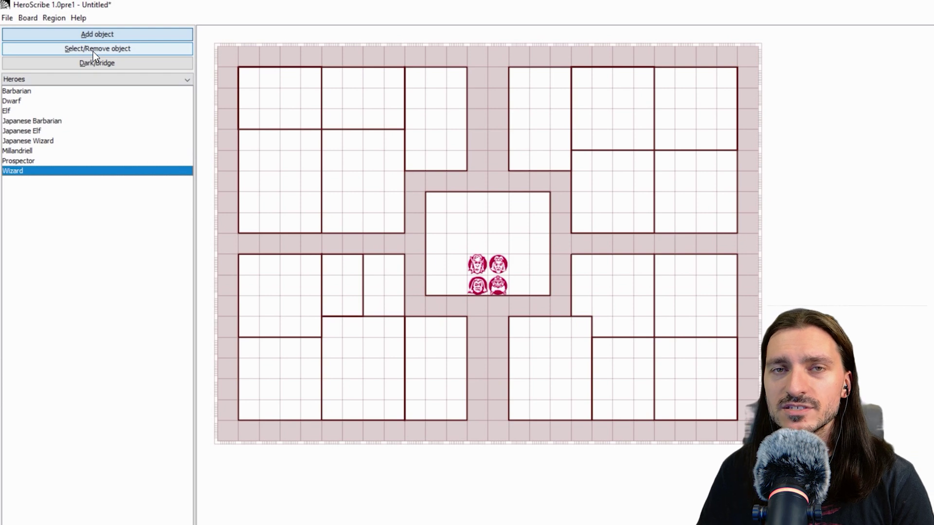
Step: View and close Help > About, then check the active Region layout
click(82, 19)
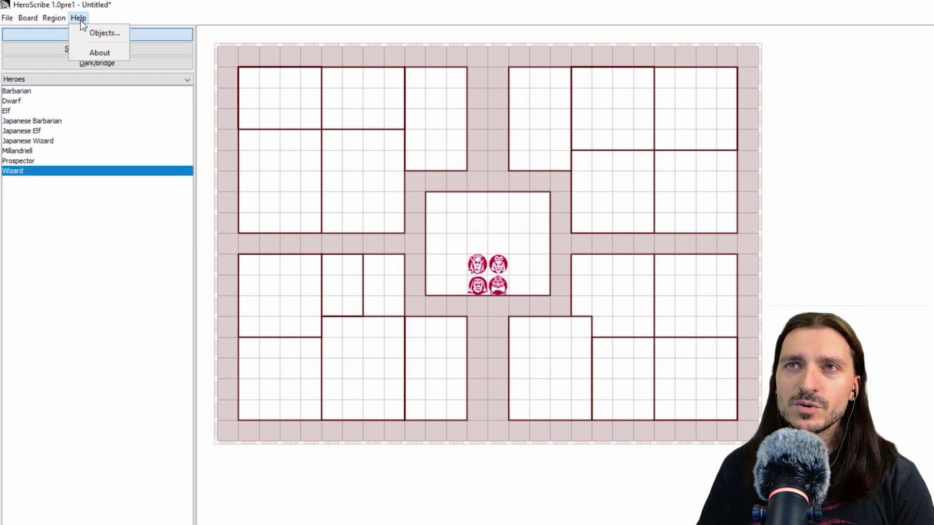
click(92, 53)
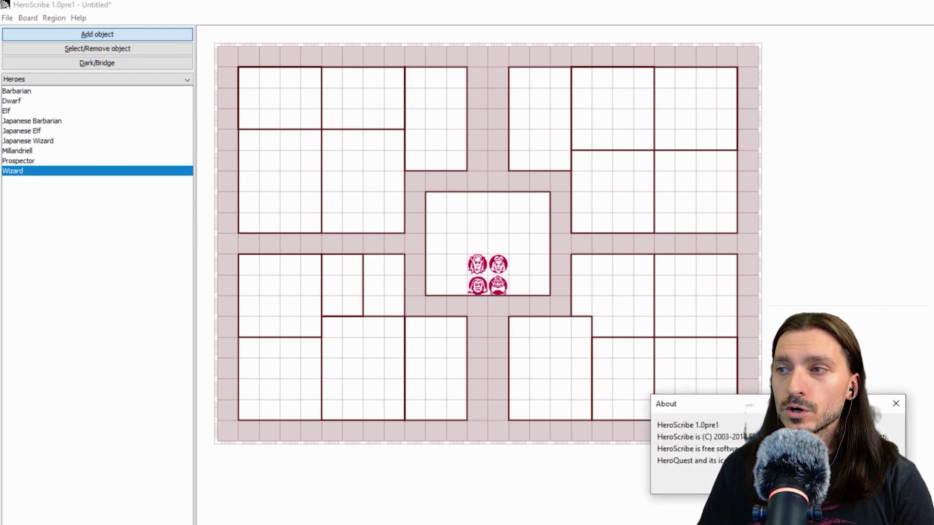
key(Escape)
click(78, 18)
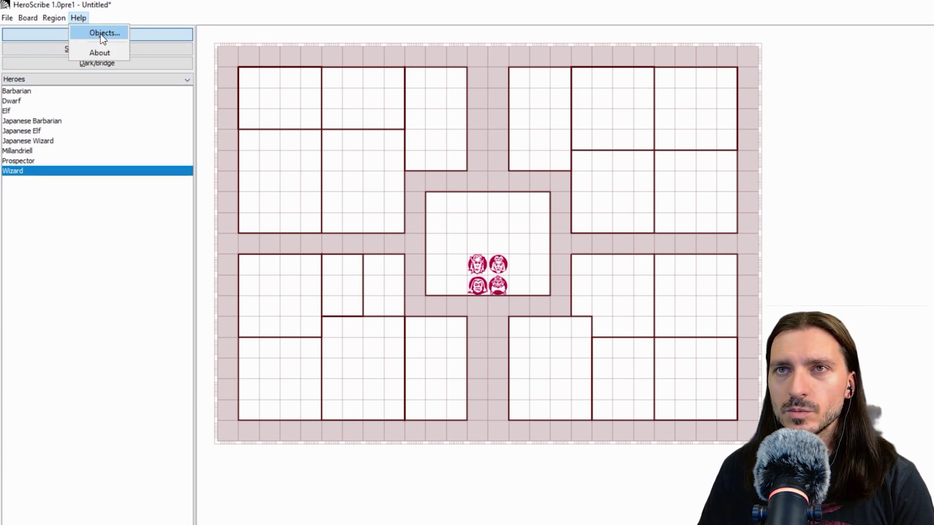
click(113, 271)
click(52, 18)
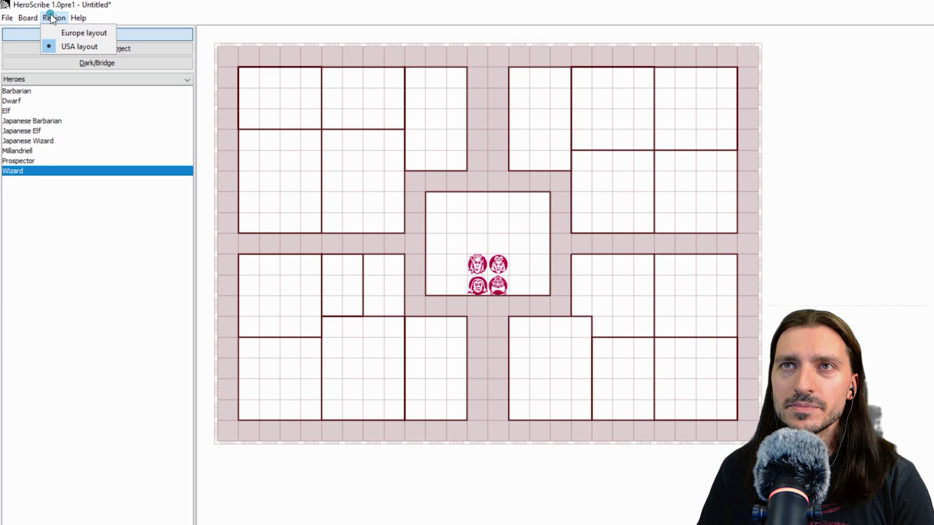
mouse_move(22, 16)
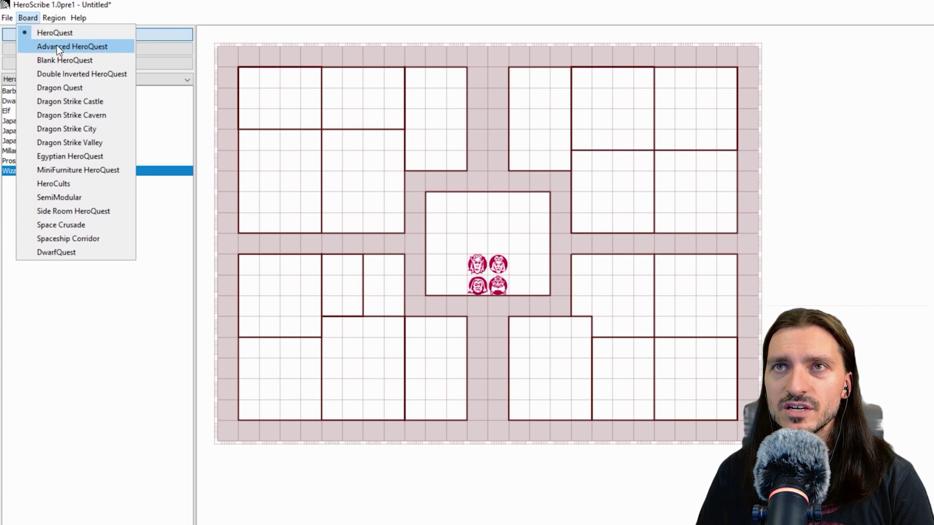
Step: Cycle the board through Advanced HeroQuest, MiniFurniture HeroQuest, SemiModular and Side Room HeroQuest
click(72, 47)
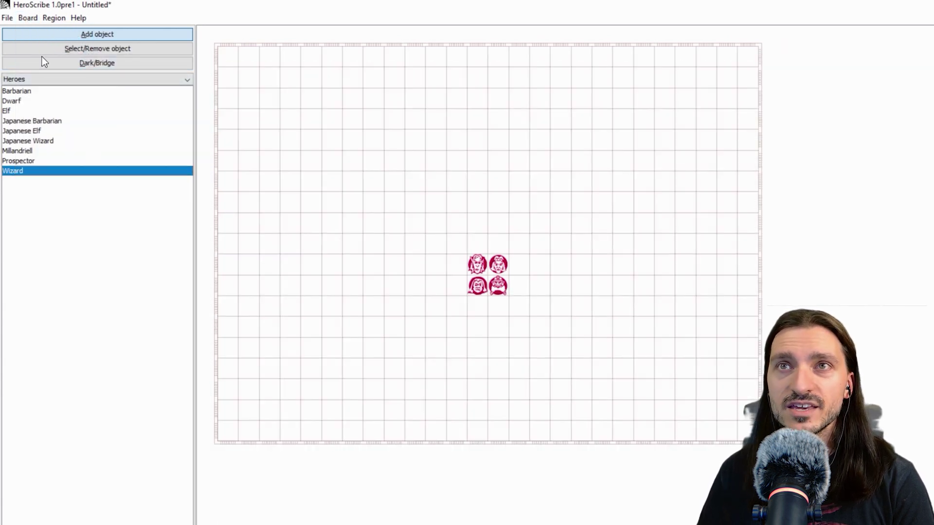
click(31, 20)
click(63, 83)
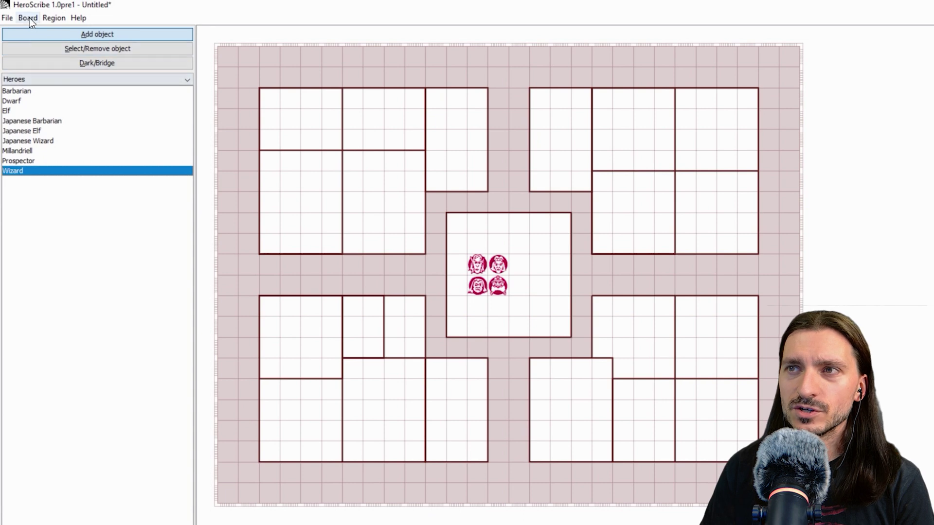
click(28, 18)
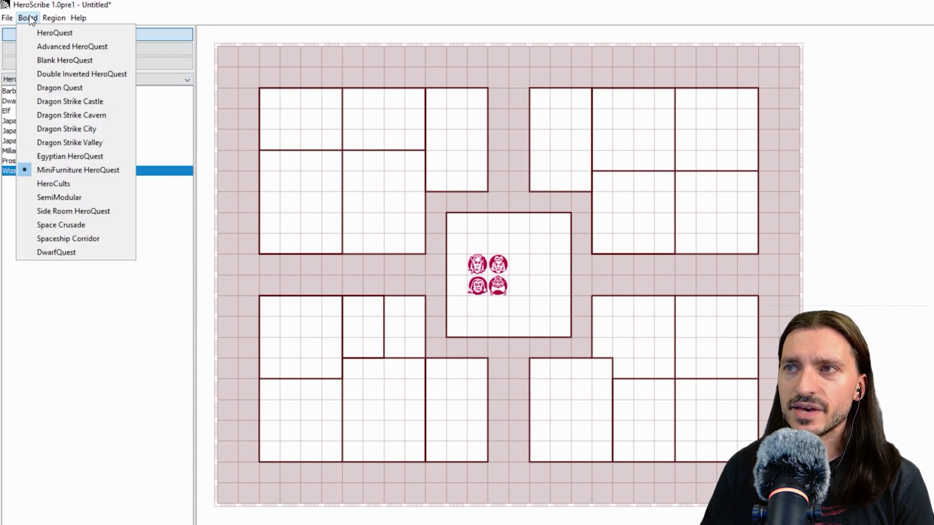
click(45, 24)
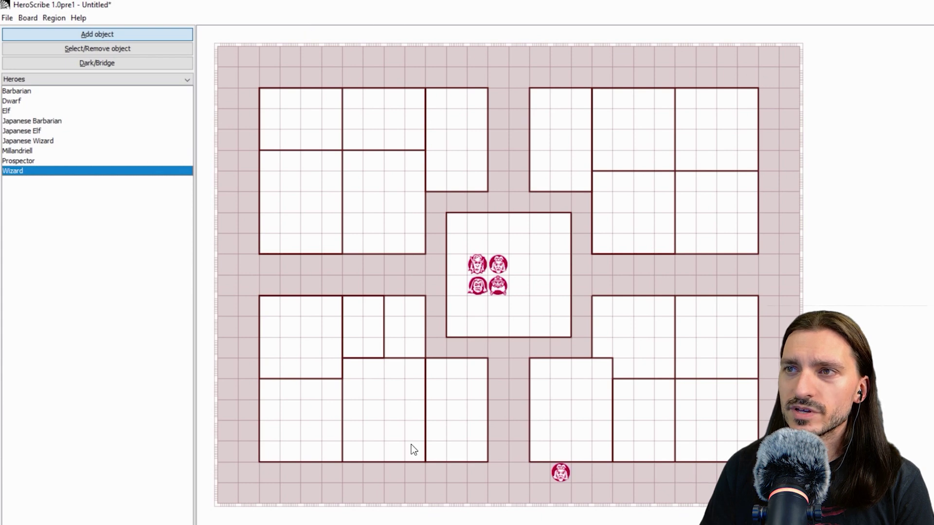
click(76, 191)
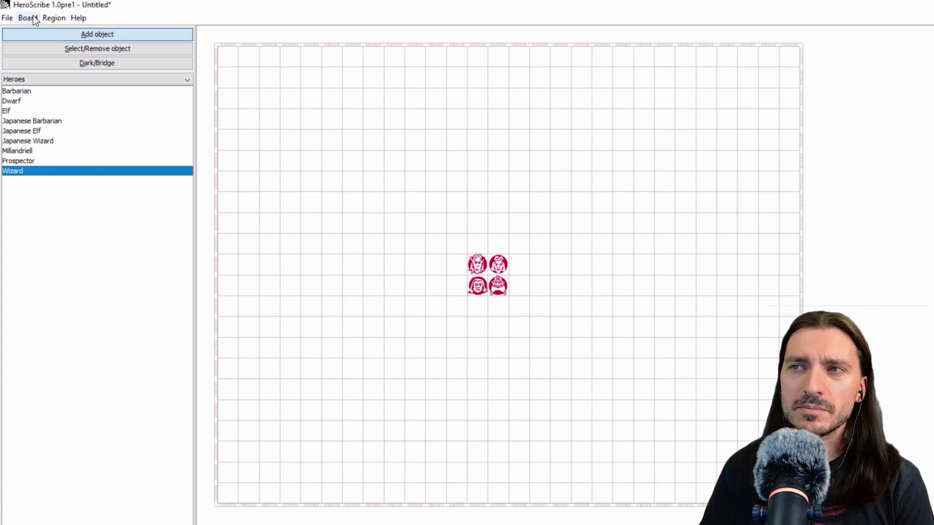
click(28, 19)
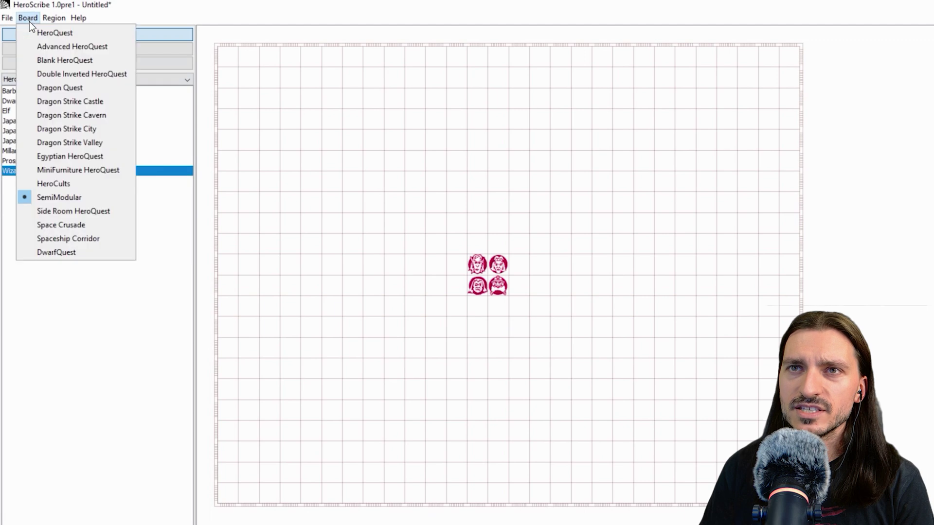
click(86, 213)
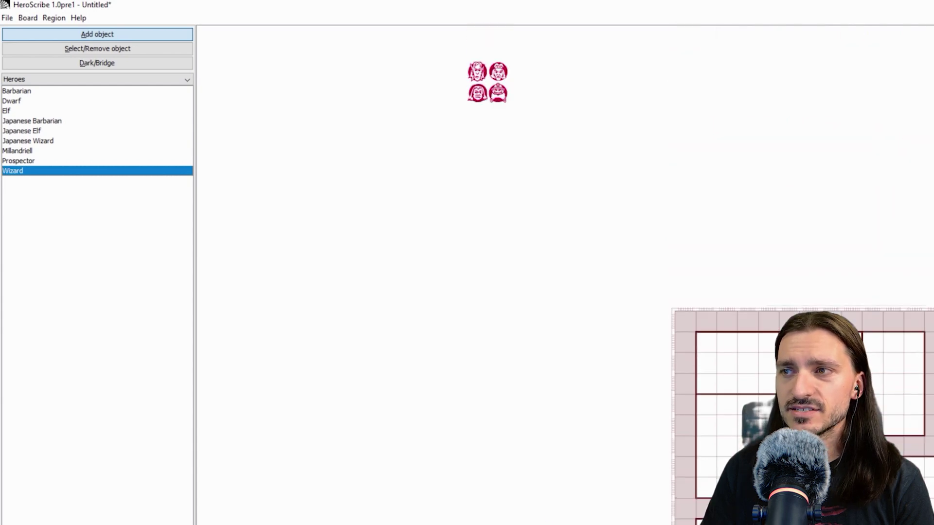
Step: Dismiss the 'Object out of board' error and drag a stray hero beside the others
click(726, 342)
click(819, 314)
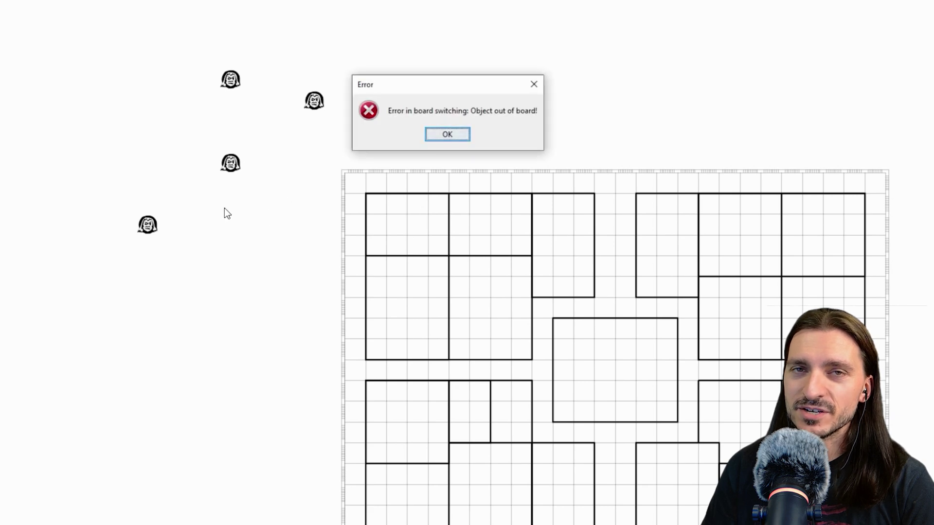
click(455, 137)
drag(5, 225, 163, 229)
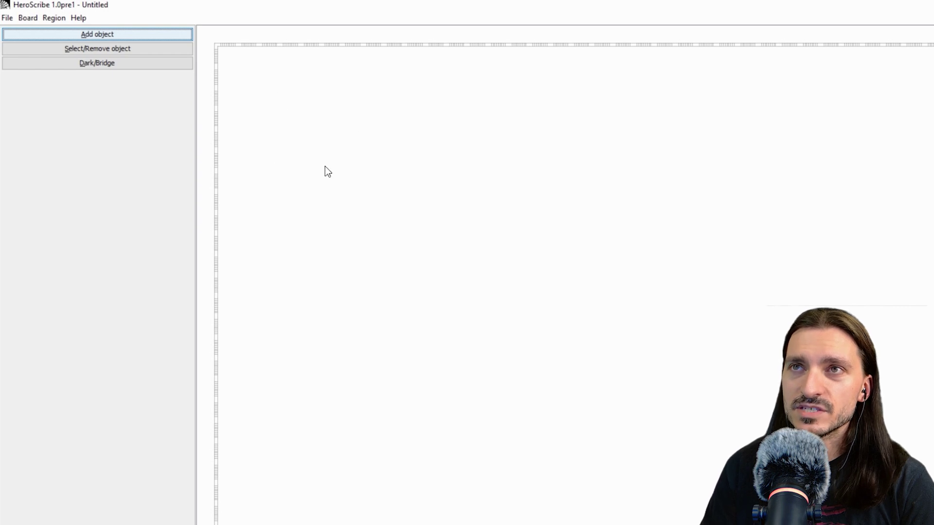
Step: Toggle Dark/Bridge, then return to Add object so the Heroes list shows on the HeroQuest board
click(140, 61)
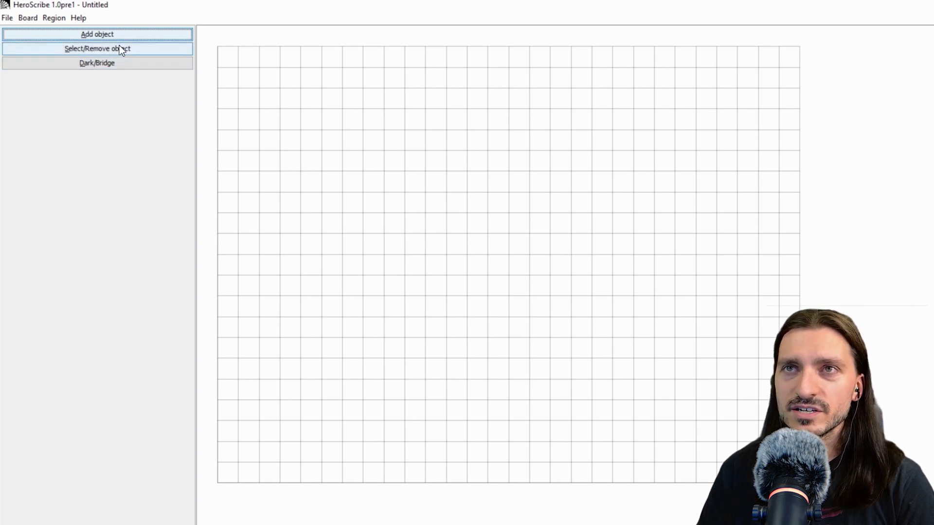
click(41, 36)
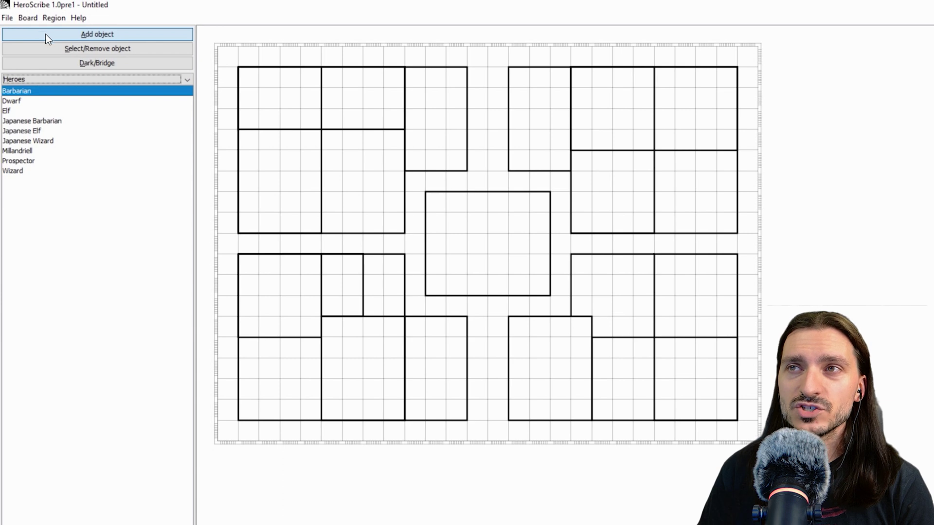
Step: Place the Barbarian and Dwarf together at the central room's bottom edge
click(436, 224)
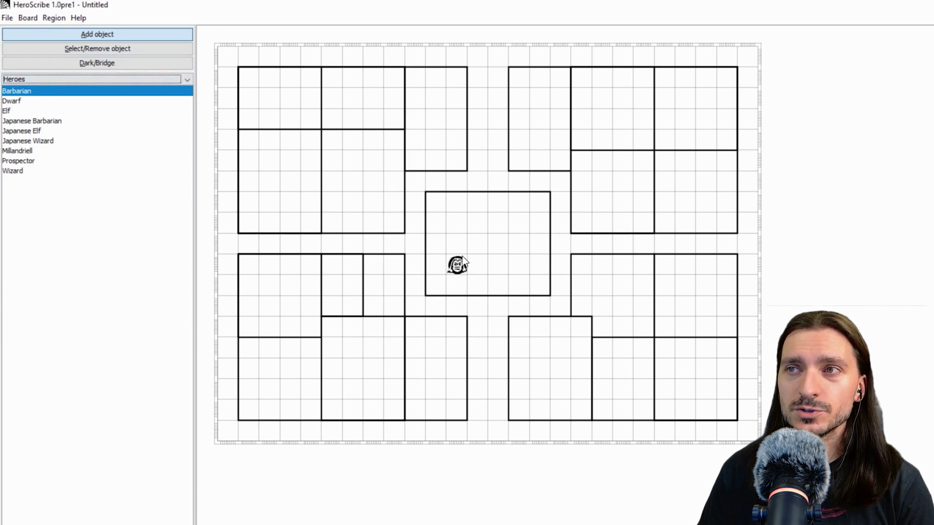
click(478, 286)
click(39, 101)
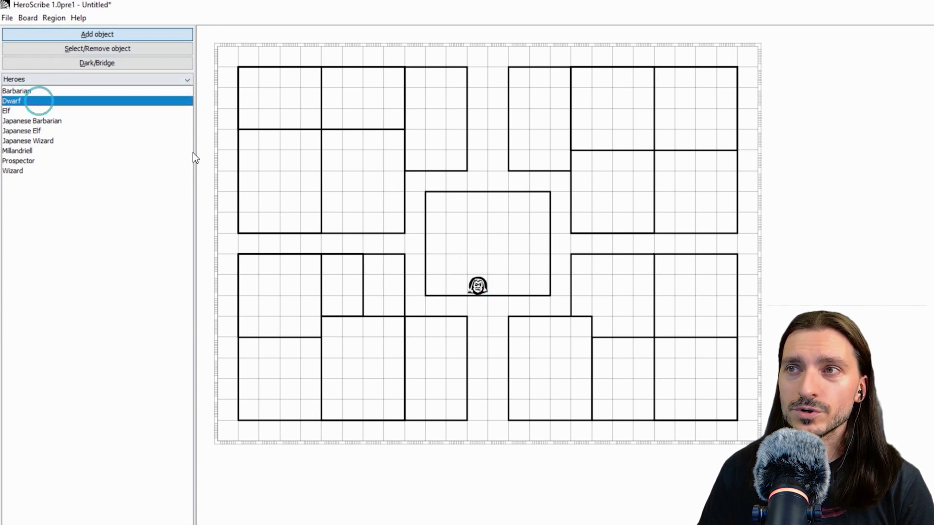
click(496, 288)
Step: Add the Elf and Wizard beside them and a Chaos Warrior just above
click(32, 109)
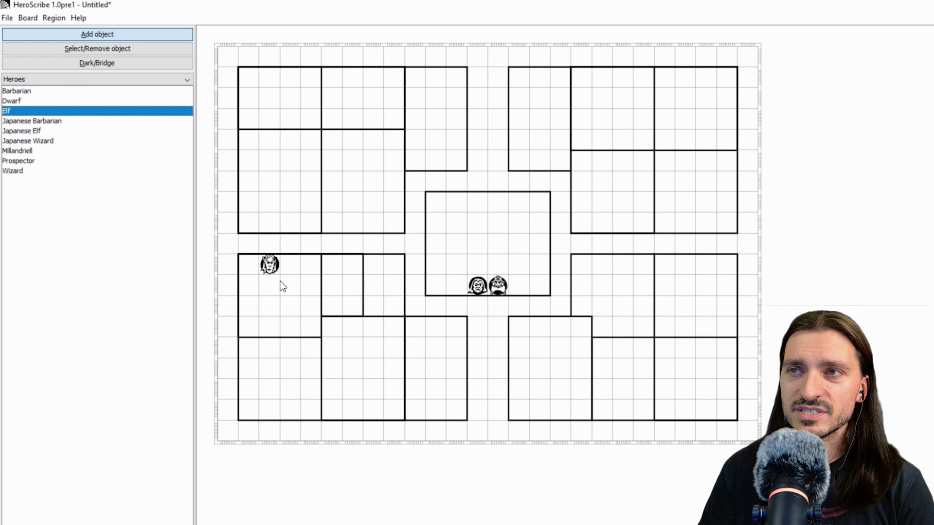
click(477, 271)
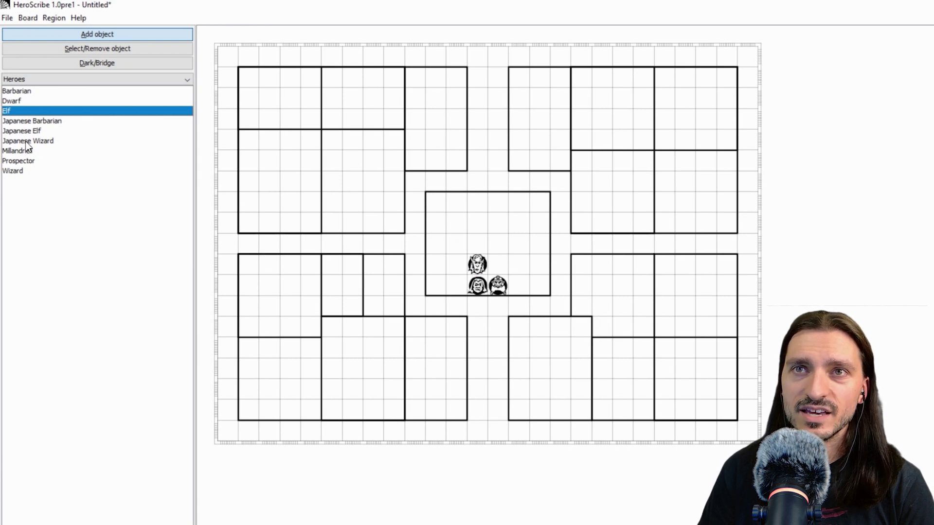
click(11, 171)
click(498, 264)
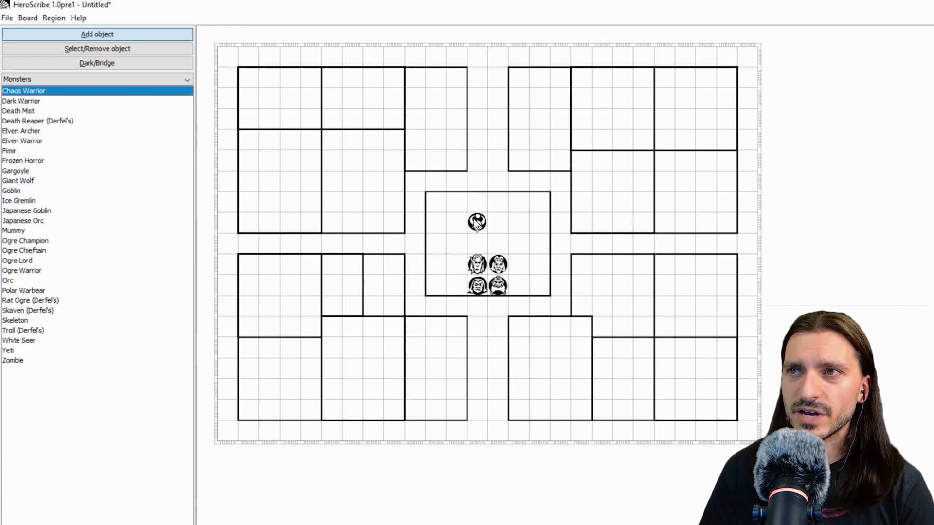
click(477, 221)
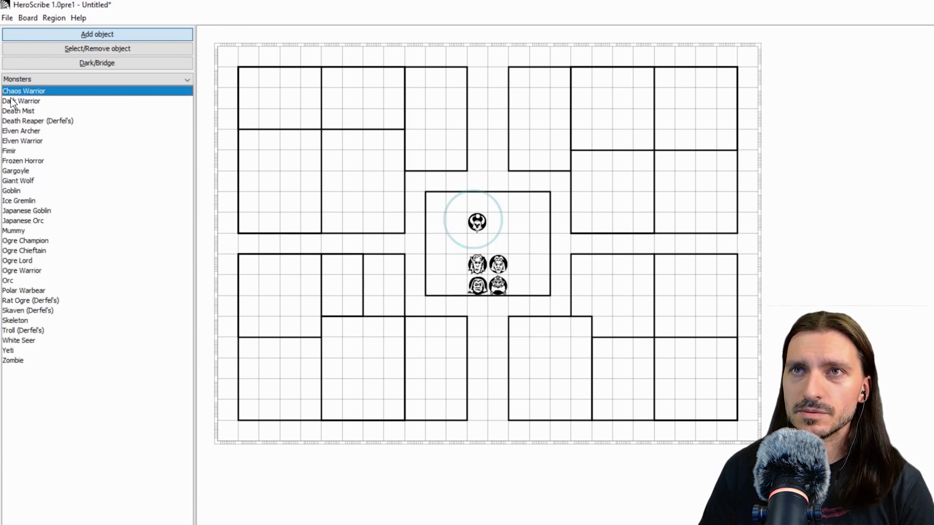
Step: Place three more Chaos Warriors in the central room, making four
click(498, 222)
click(498, 201)
click(477, 201)
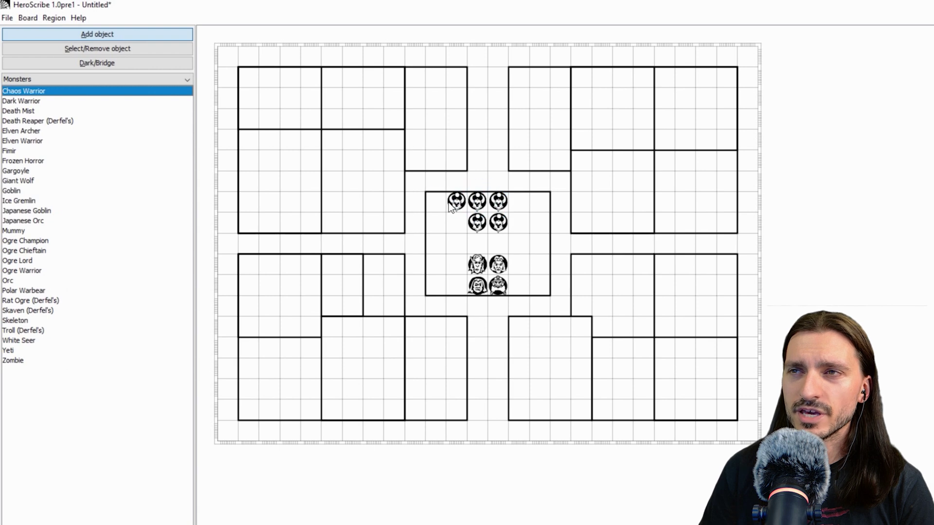
Step: Line up Rat Ogre, Troll and White Seer tokens in a row above the central room
click(30, 300)
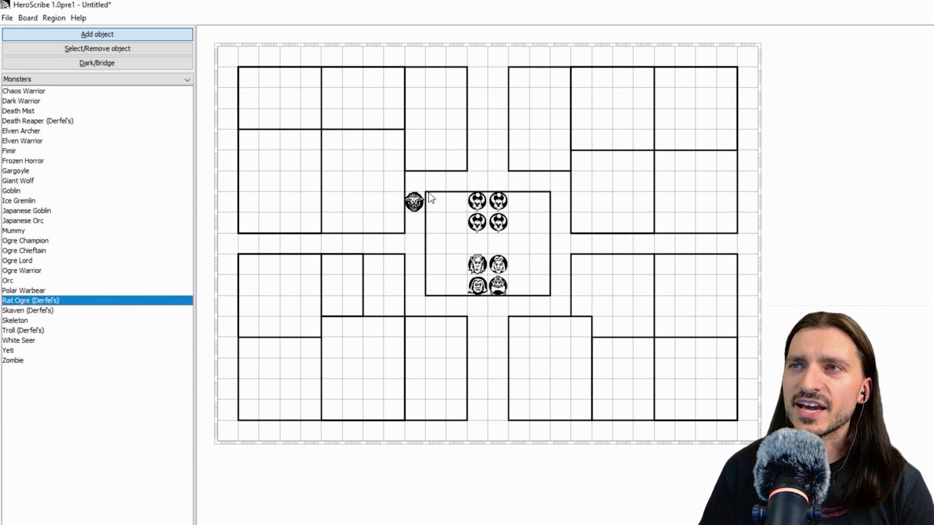
click(435, 184)
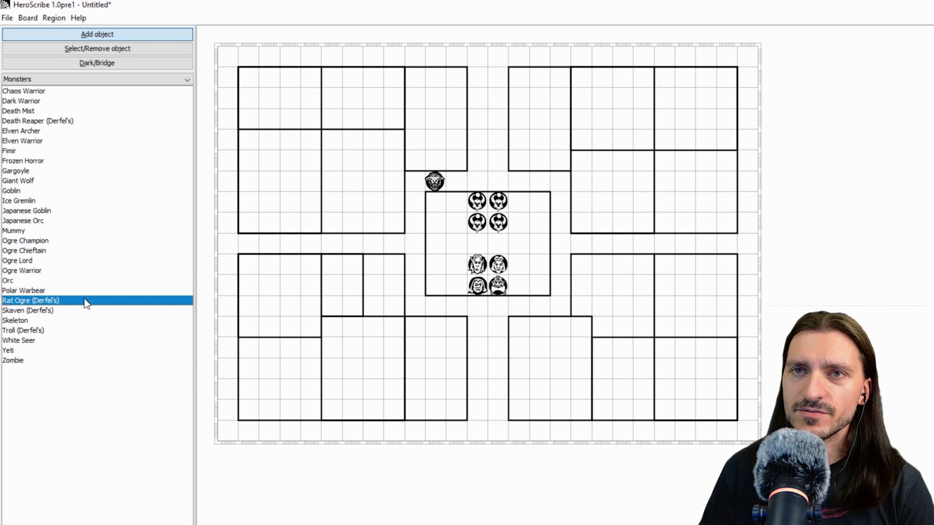
click(47, 312)
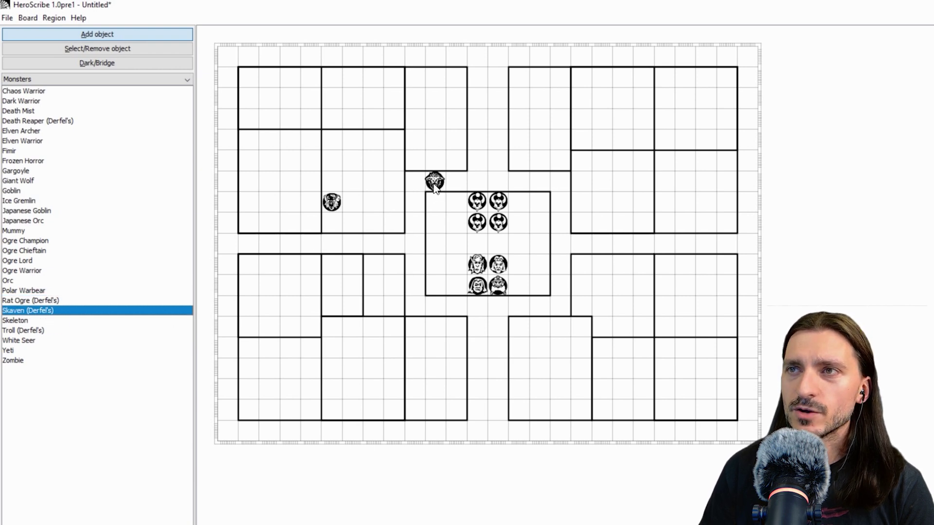
click(19, 333)
click(478, 182)
key(Down)
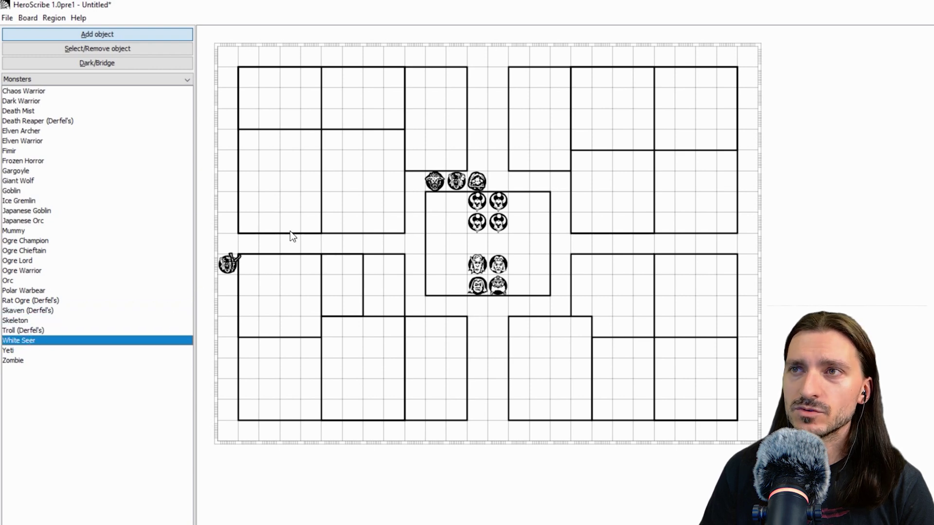
click(498, 181)
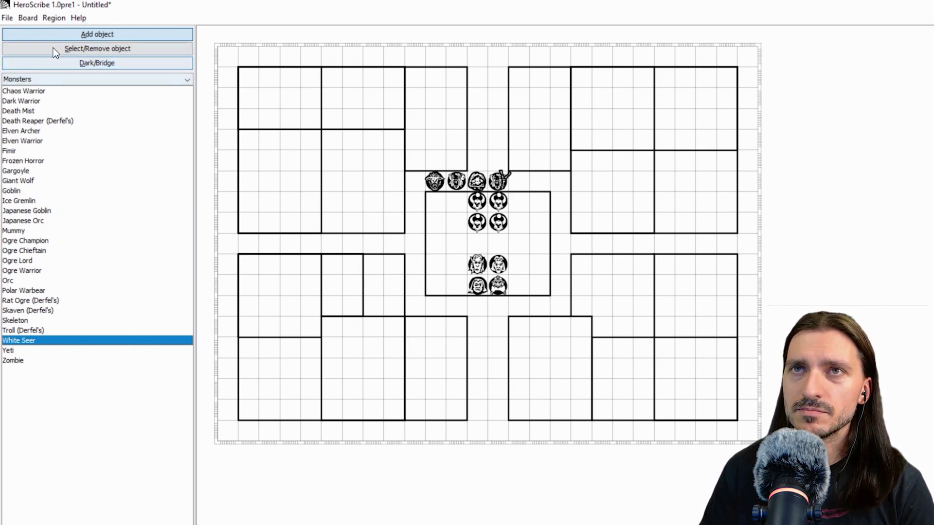
Step: Switch the board region to the USA layout with pink floor and green monsters
click(53, 19)
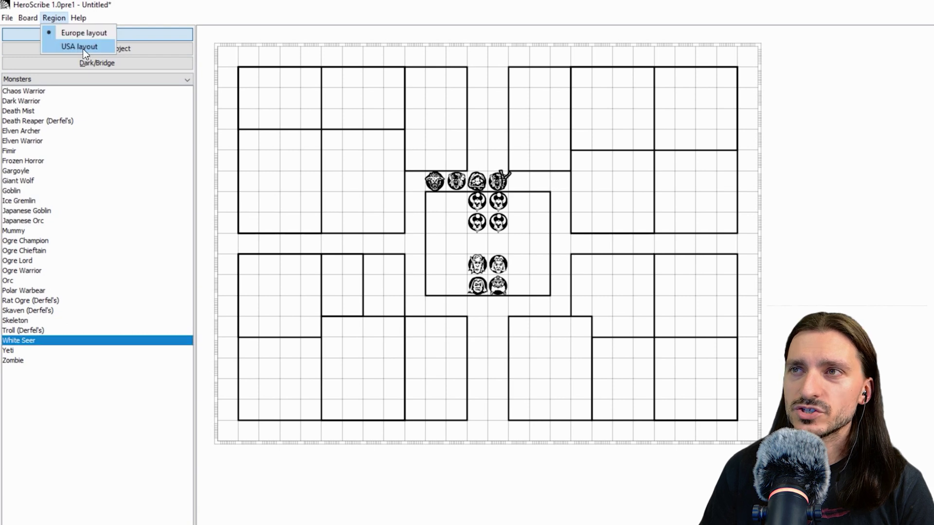
click(83, 47)
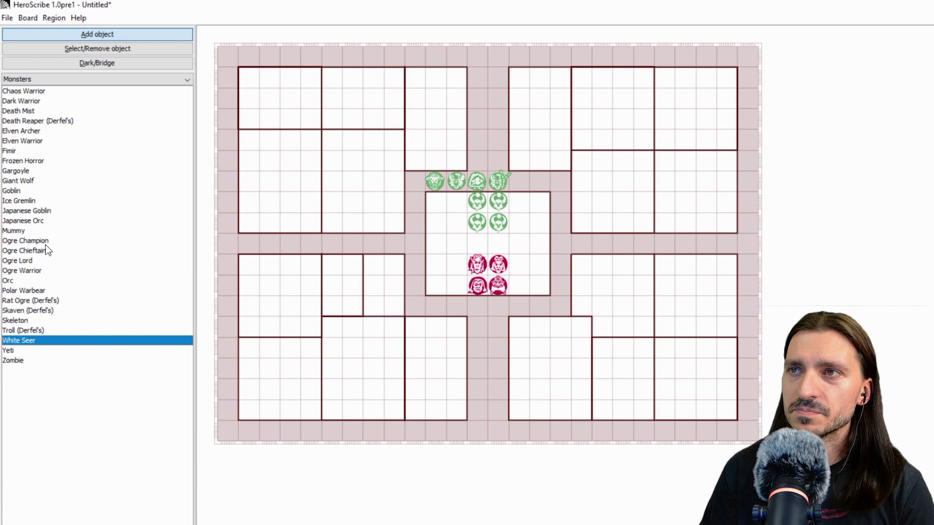
key(j)
key(j)
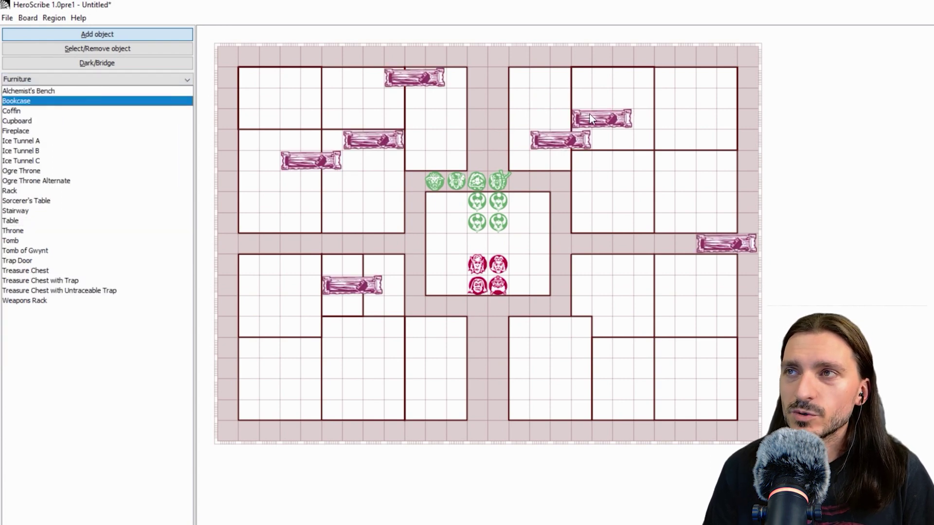
Step: Place bookcases in the right-hand rooms, rotating them between upright and horizontal
click(609, 120)
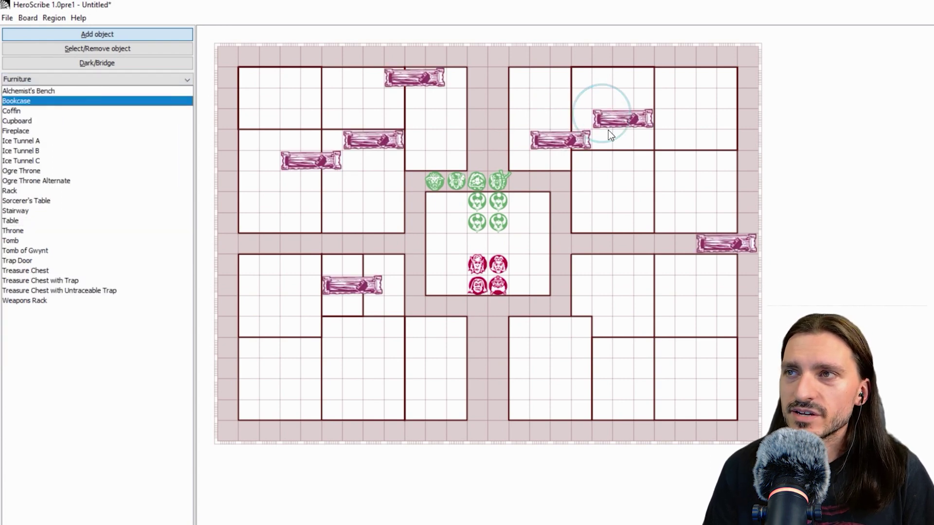
click(625, 177)
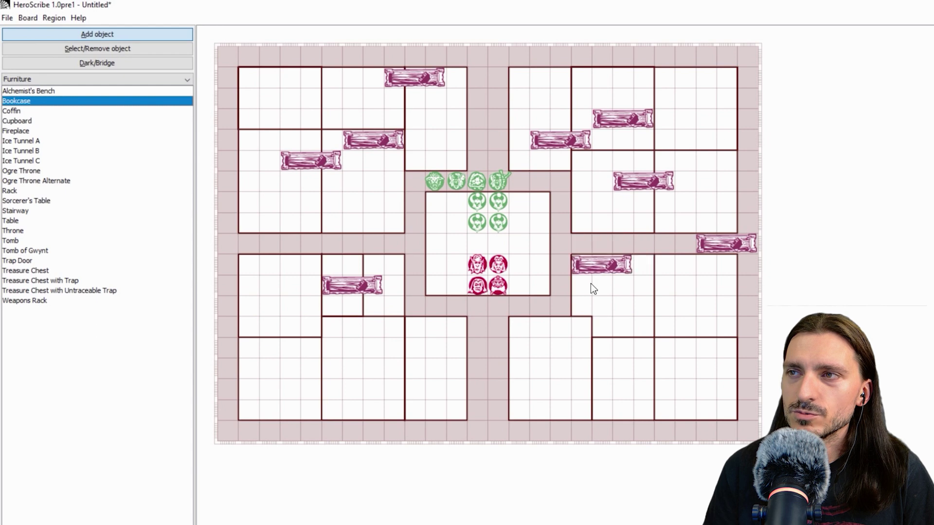
click(611, 309)
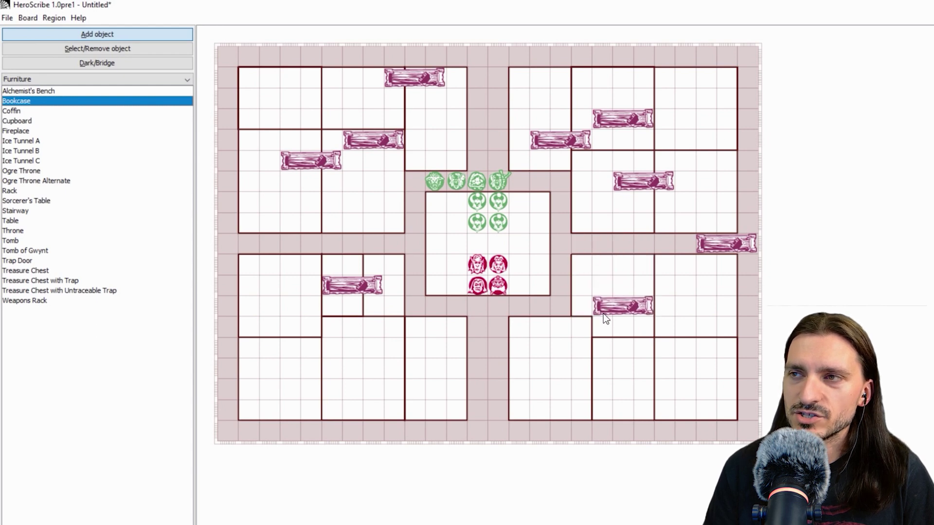
right_click(606, 319)
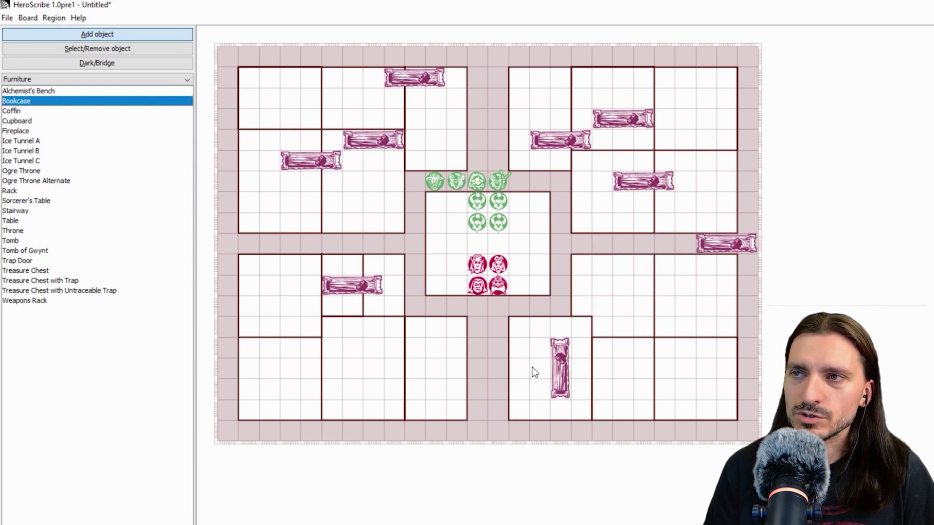
right_click(417, 330)
right_click(477, 363)
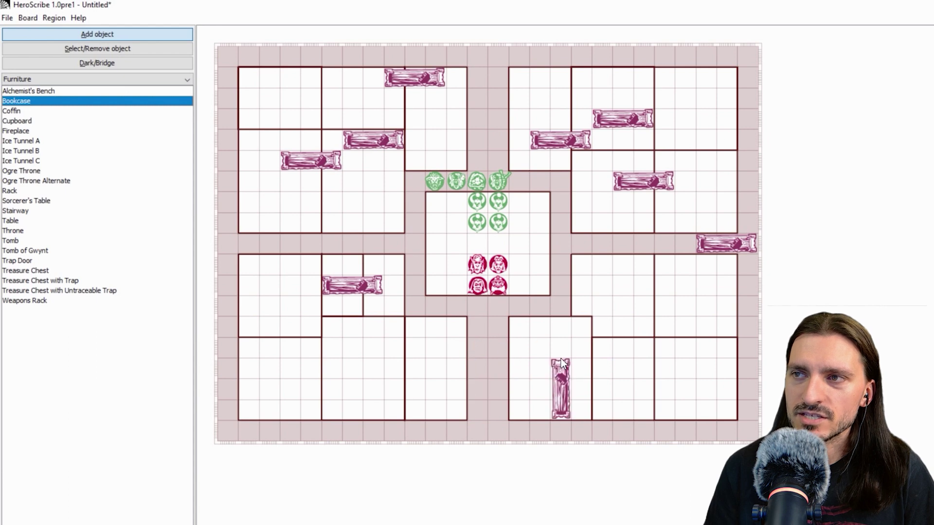
right_click(564, 358)
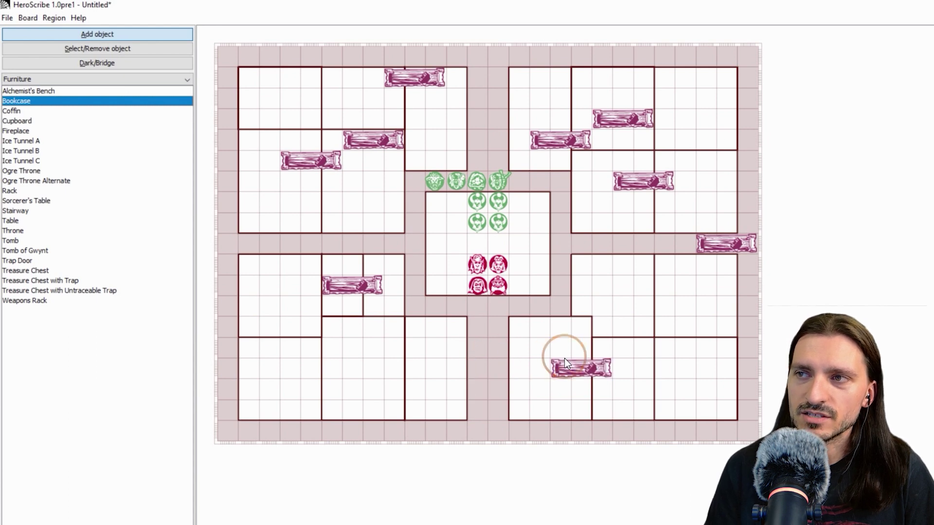
right_click(583, 355)
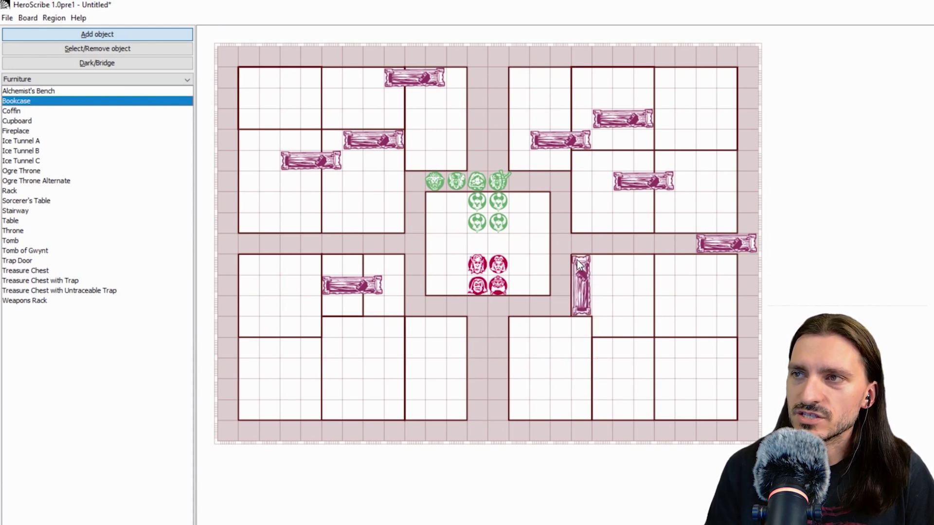
right_click(618, 286)
Step: Line bookcases along the small room's top and right walls and the lower room's walls
click(606, 267)
right_click(638, 303)
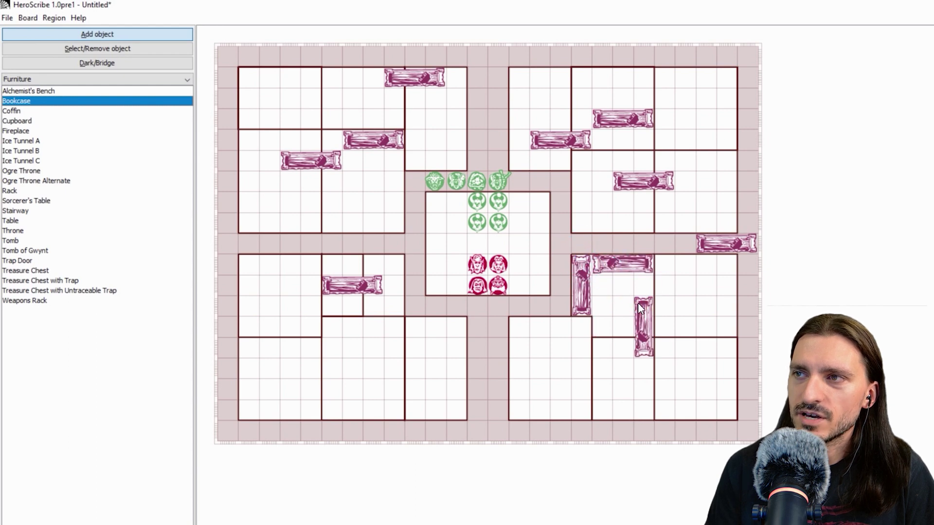
click(643, 288)
right_click(606, 320)
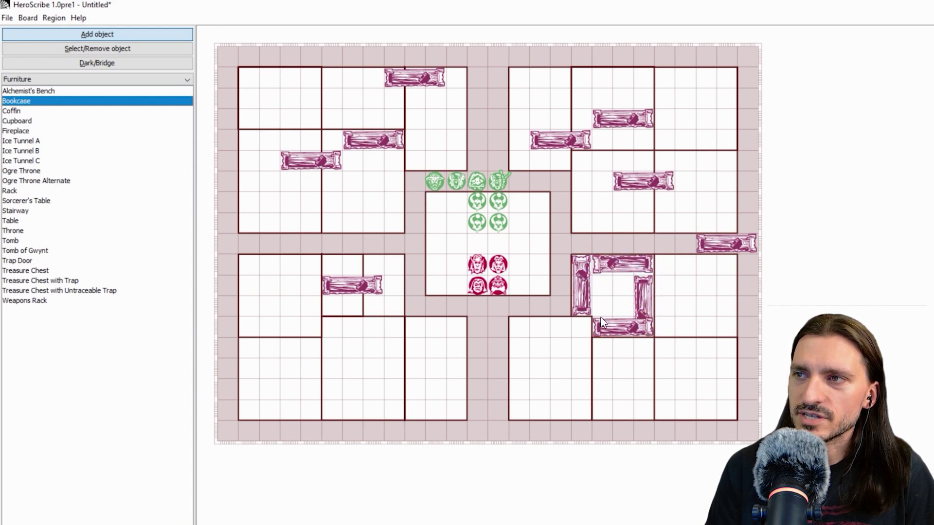
click(524, 327)
right_click(540, 352)
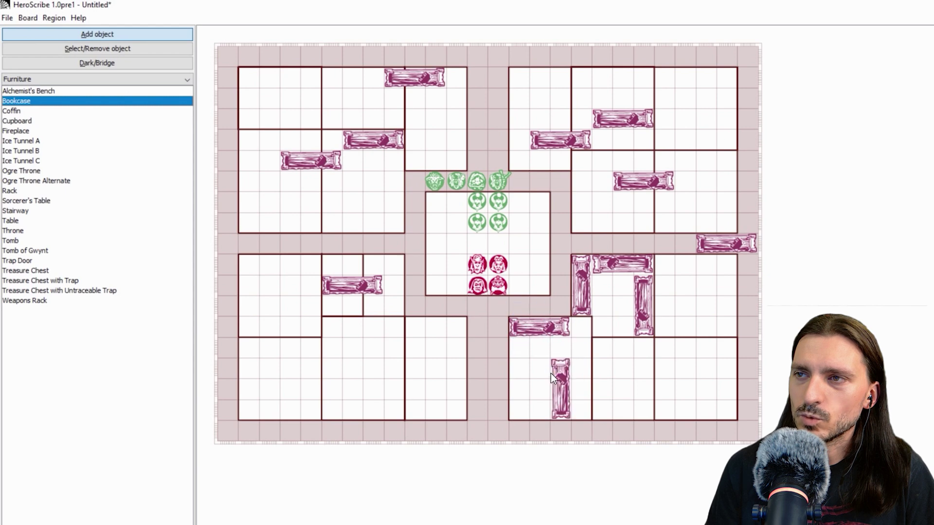
click(519, 367)
right_click(542, 402)
right_click(545, 400)
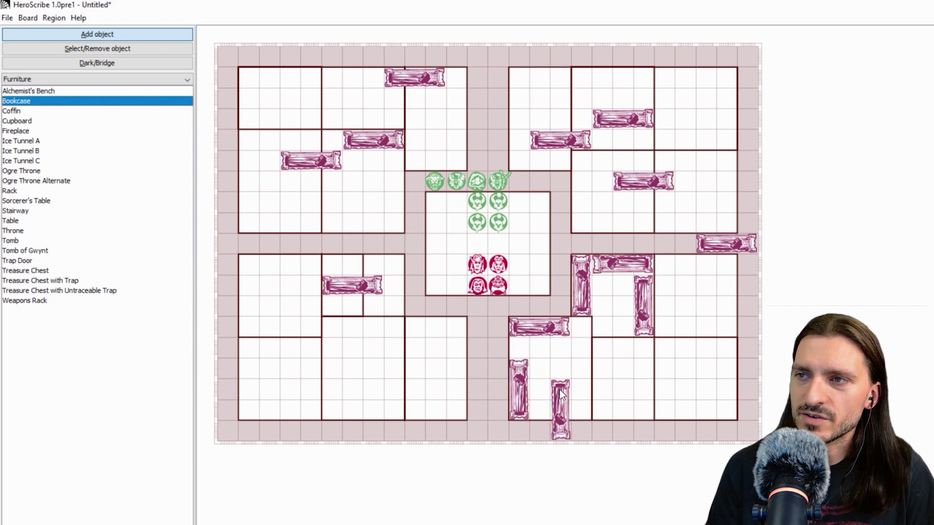
click(579, 369)
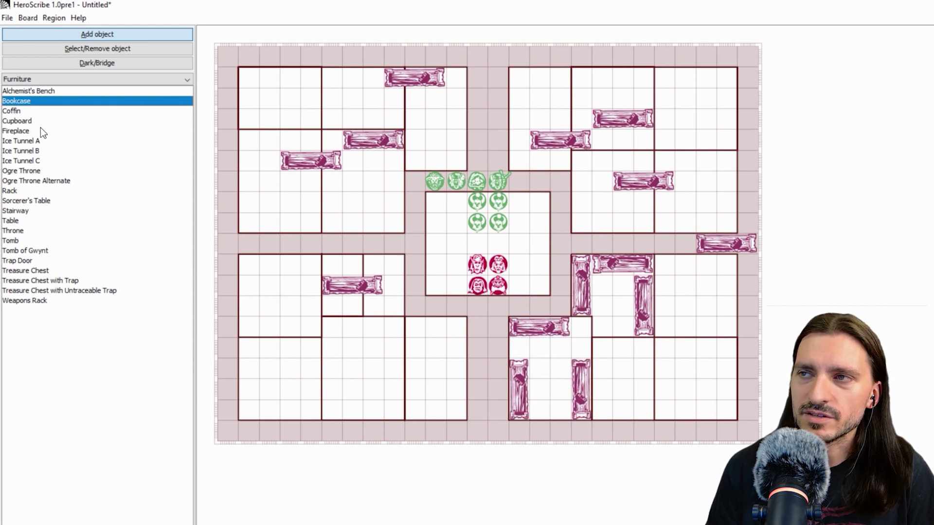
Step: Place three coffins in the lower-middle and left rooms
click(18, 110)
click(354, 349)
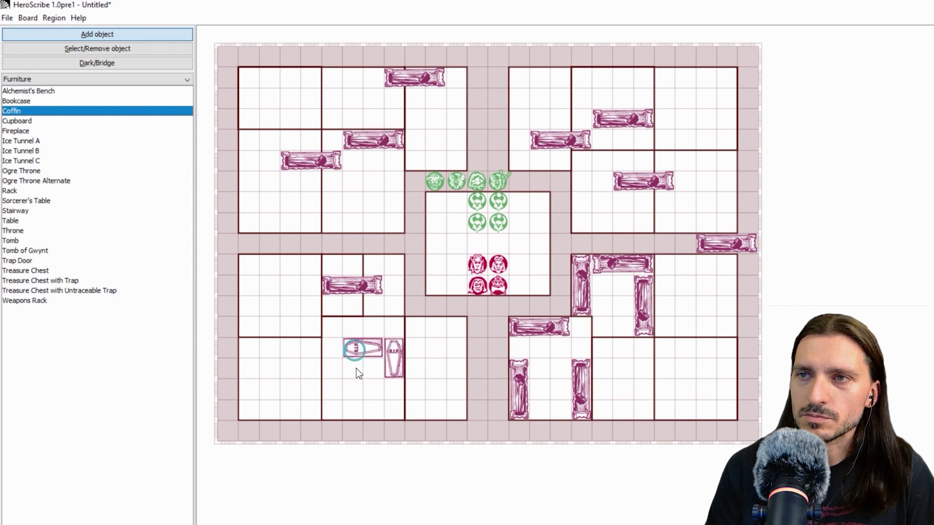
click(335, 325)
click(274, 300)
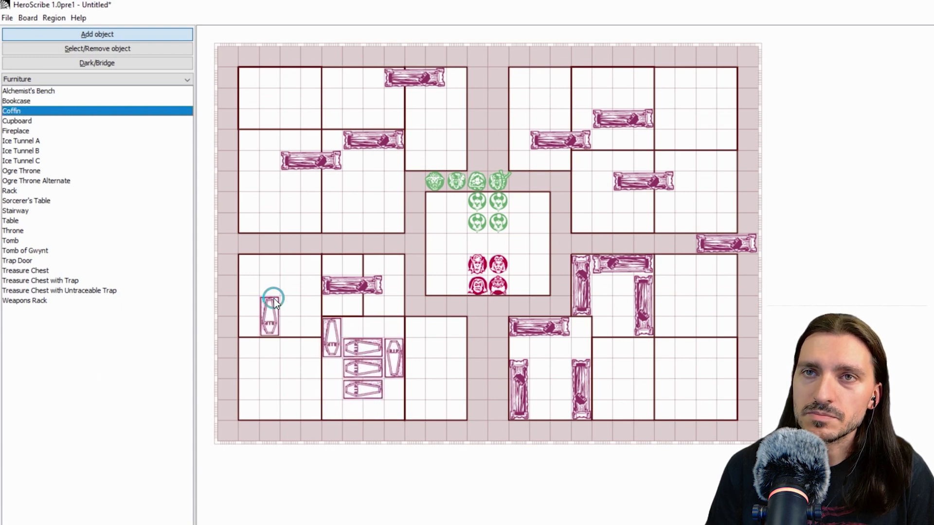
Step: Add a Treasure Chest with Trap in the left room's corner and a weapons rack upper-left
click(154, 281)
click(248, 264)
click(173, 291)
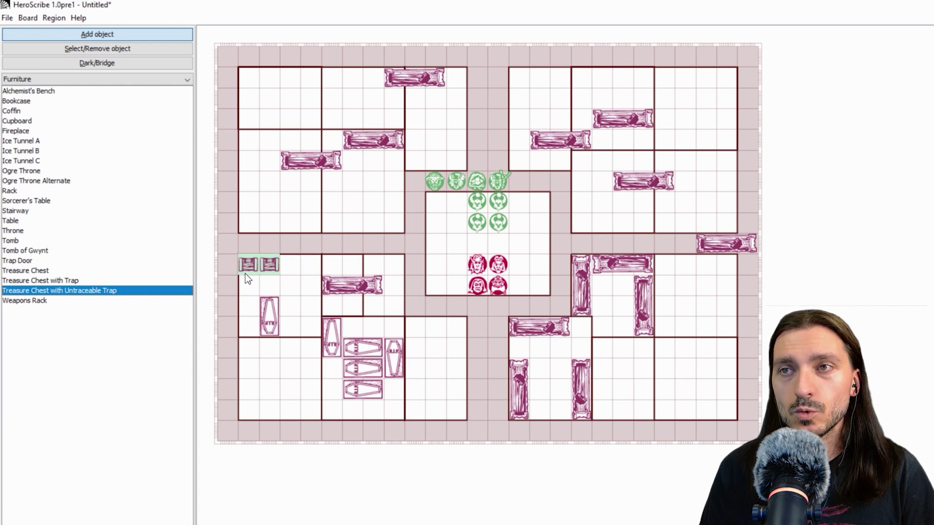
key(Down)
click(326, 224)
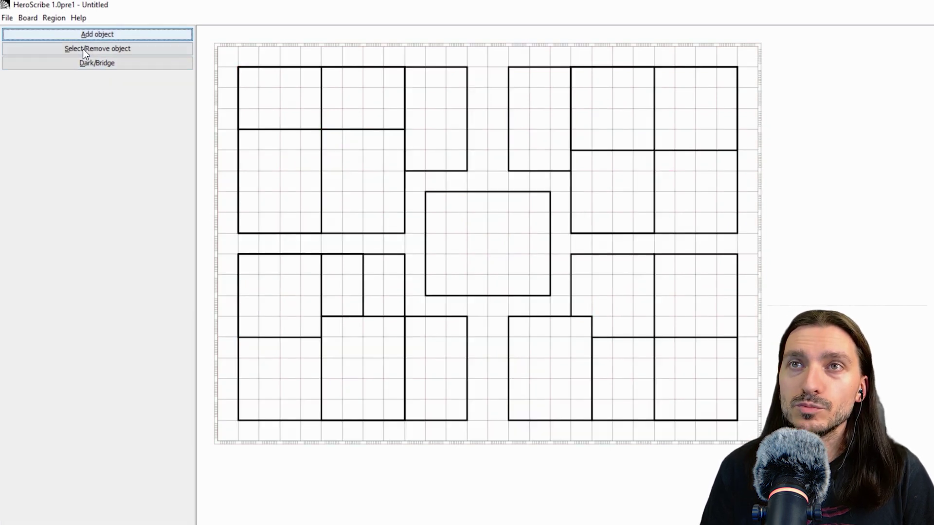
Step: Place a 5x8 Room tile and a checkered 6x8 Room tile side by side
click(84, 33)
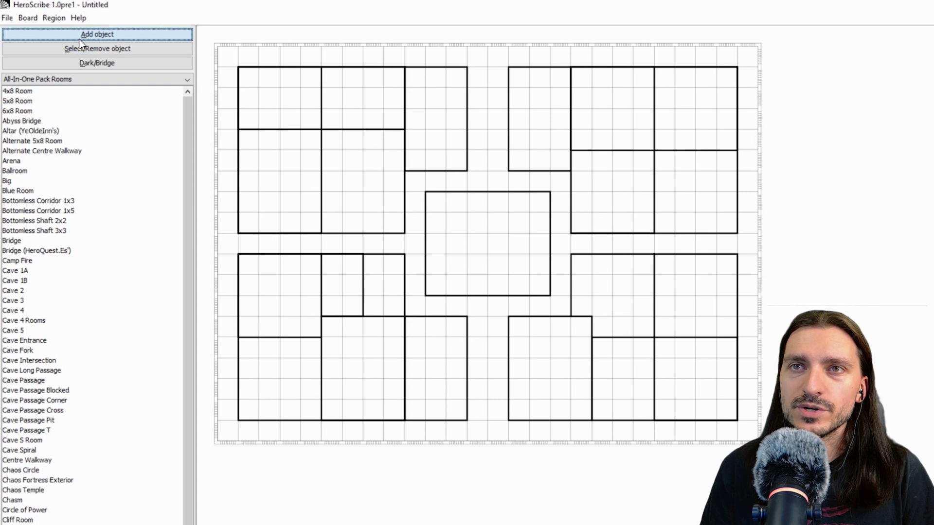
click(22, 102)
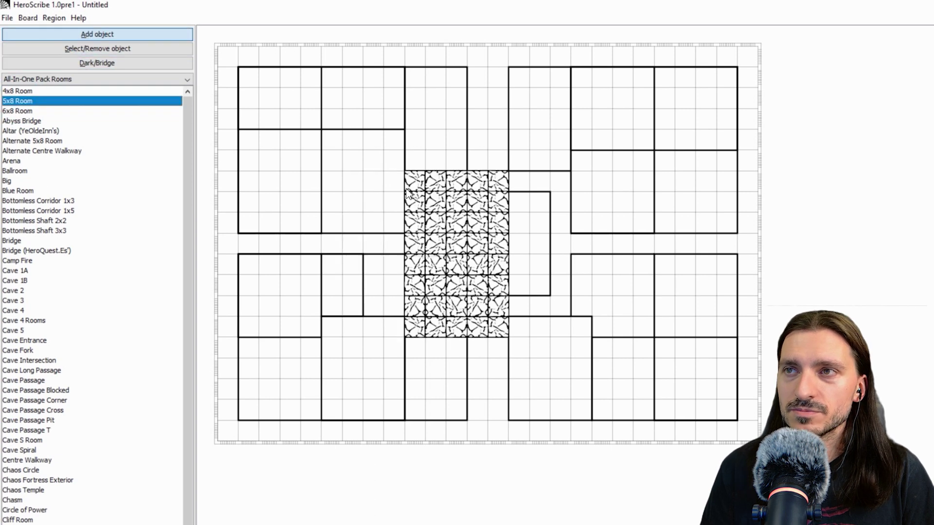
click(370, 156)
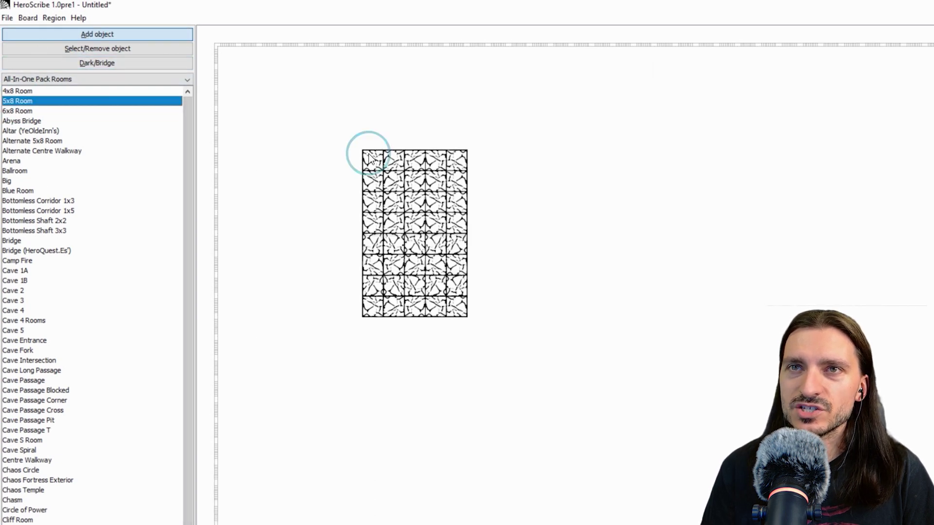
click(17, 111)
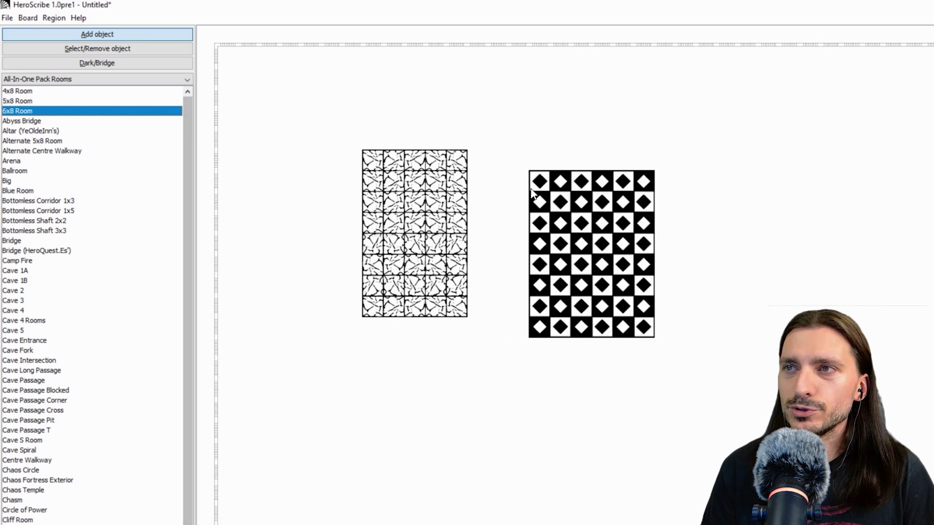
click(535, 163)
Step: Lay four Bottomless Shaft 2x2 rooms in a block and rotate a Large Corridor strip horizontal
click(72, 65)
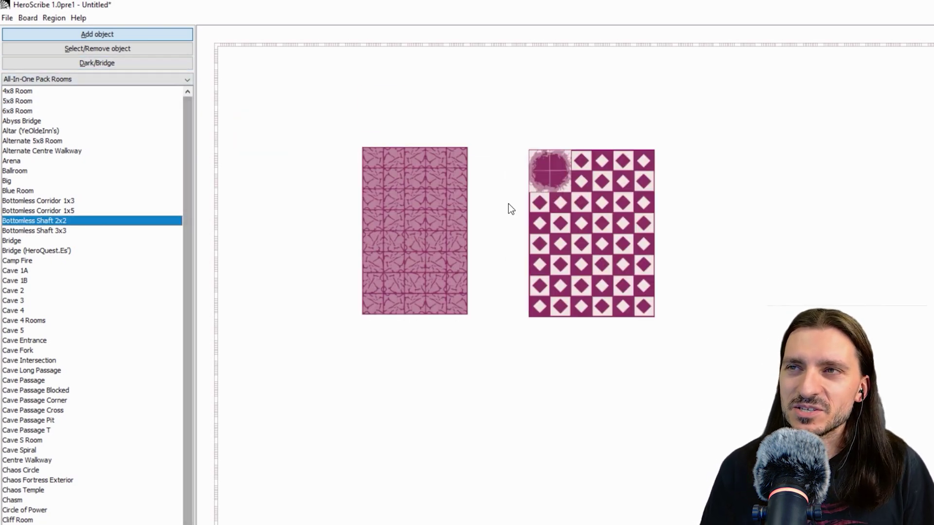
click(479, 248)
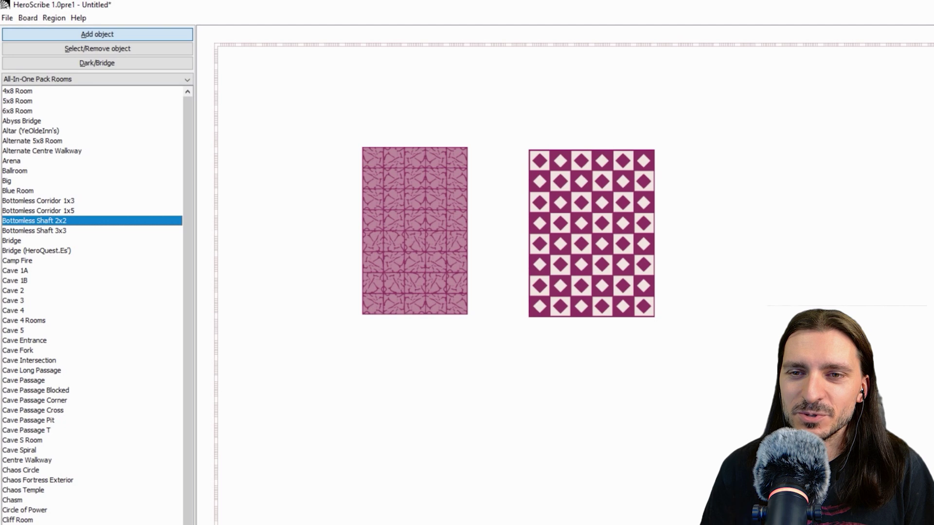
scroll(93, 302, down, 8)
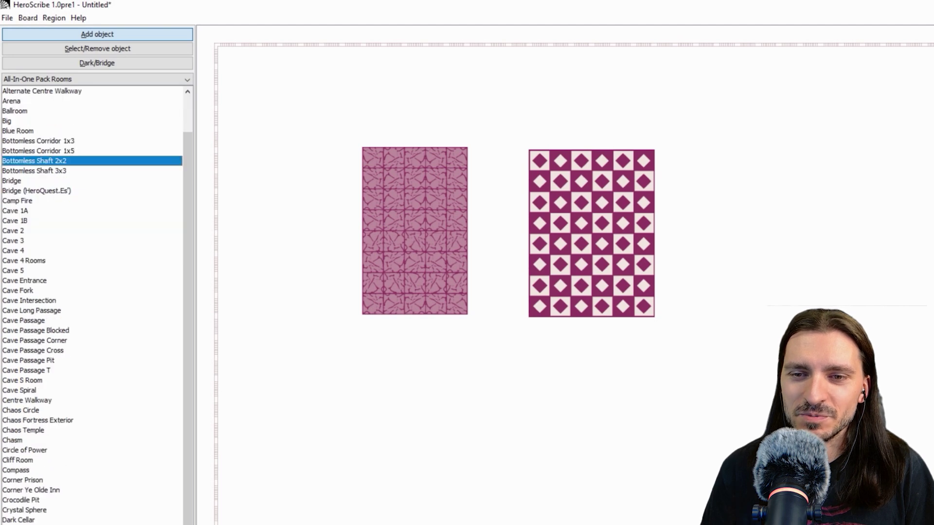
click(372, 345)
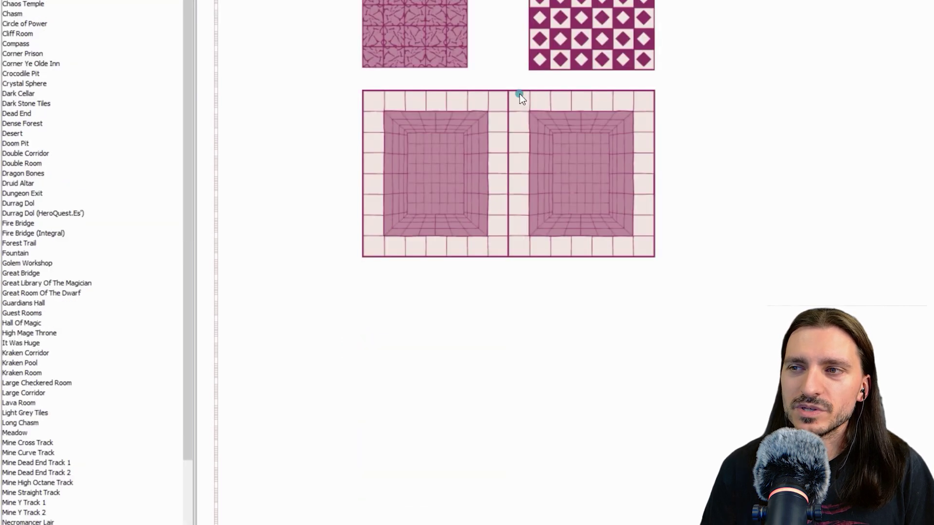
click(521, 343)
click(368, 516)
right_click(590, 336)
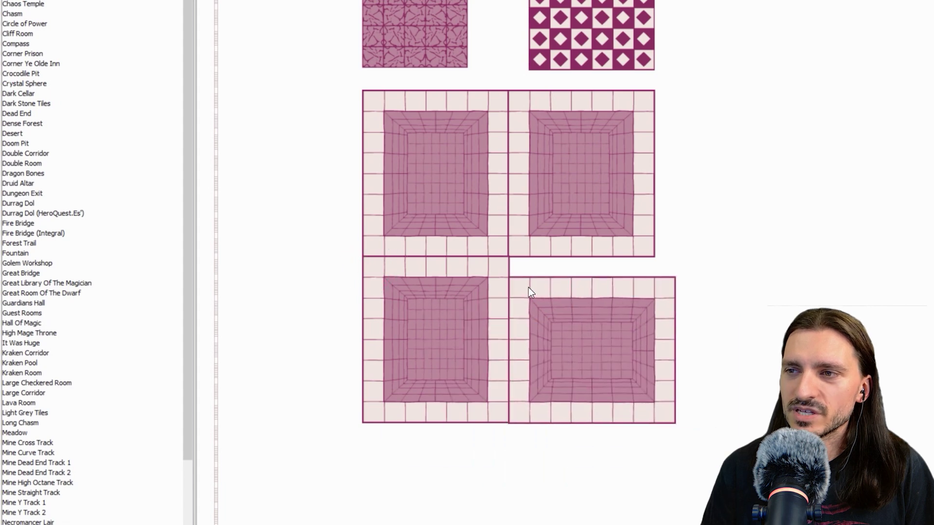
click(527, 275)
click(38, 393)
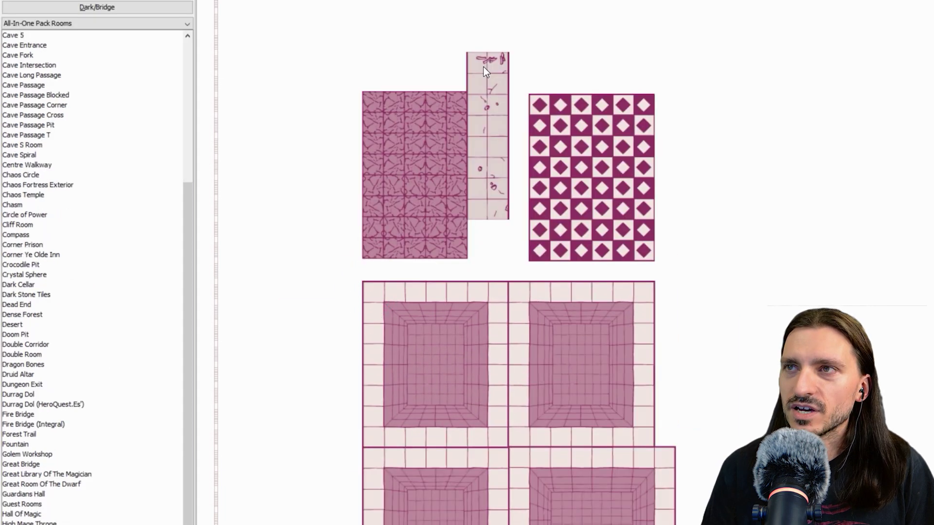
right_click(486, 33)
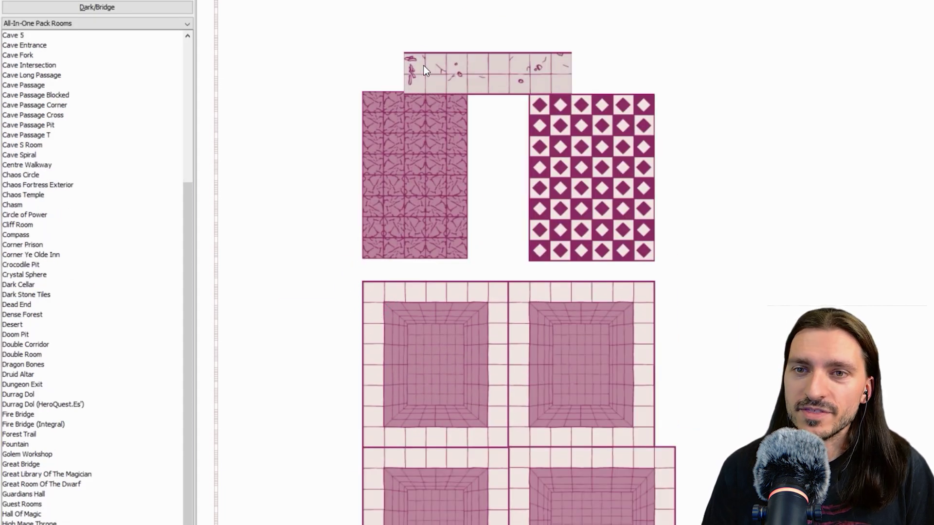
Step: Set the corridor strip across the top, then place Chaos Temple, Cave Spiral and Cave Entrance rooms
click(424, 66)
scroll(29, 243, up, 8)
click(24, 243)
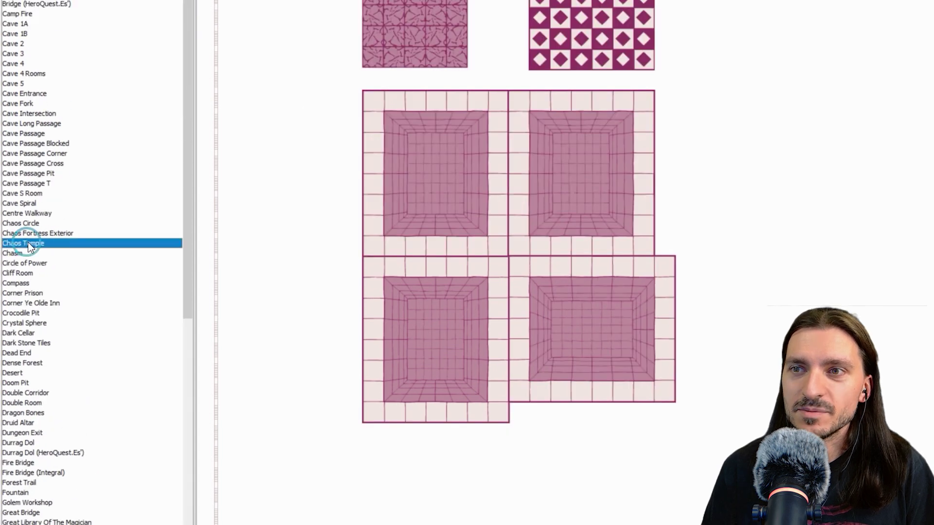
click(702, 91)
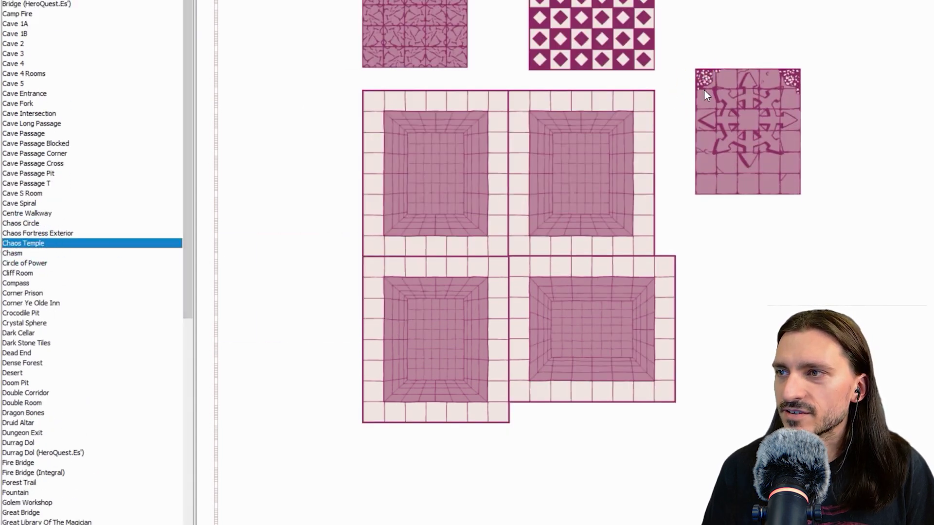
key(Up)
key(Up)
key(Up)
key(Up)
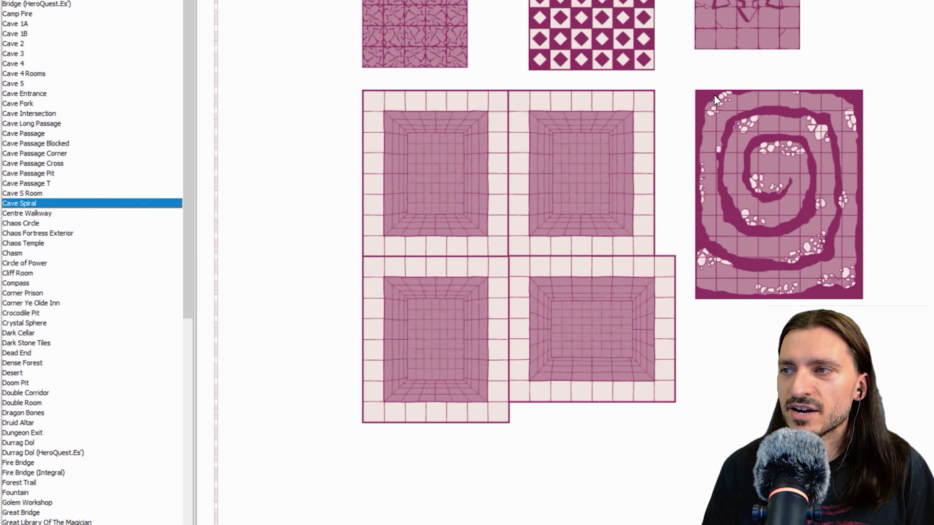
click(714, 94)
key(Up)
key(Up)
key(Up)
key(Up)
key(Up)
key(Up)
key(Up)
key(Up)
key(Up)
key(Up)
key(Up)
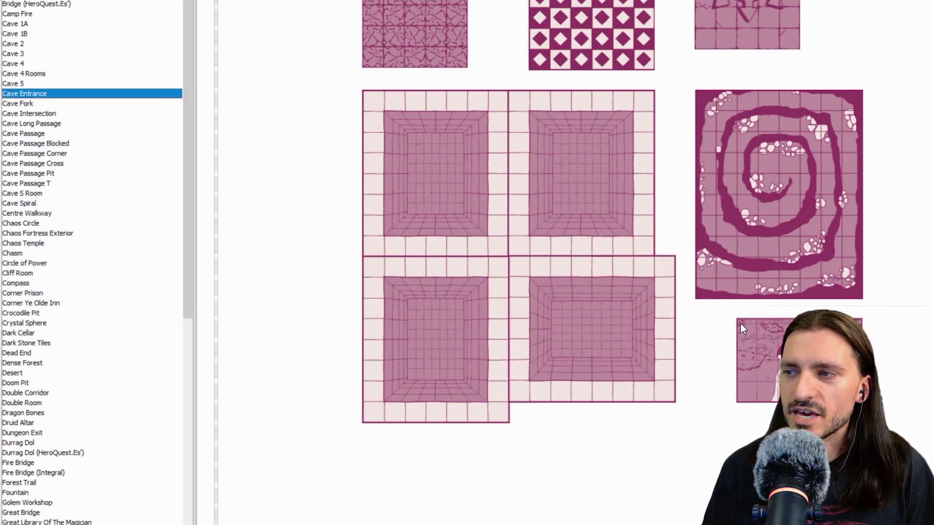
click(740, 322)
Step: Place the Durrag Dol pit and Fire Bridge, then select the Outhouse and Ogre Horde tiles
key(Down)
key(Down)
key(Down)
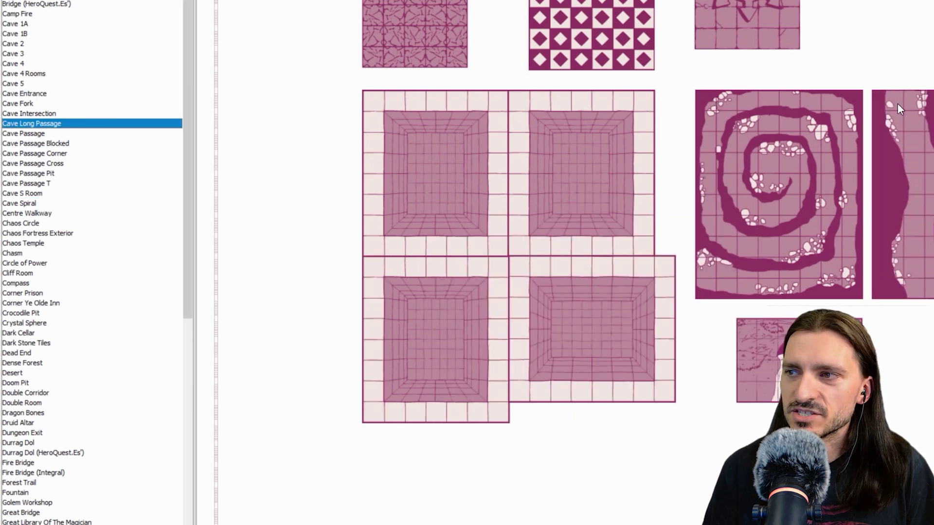
key(Up)
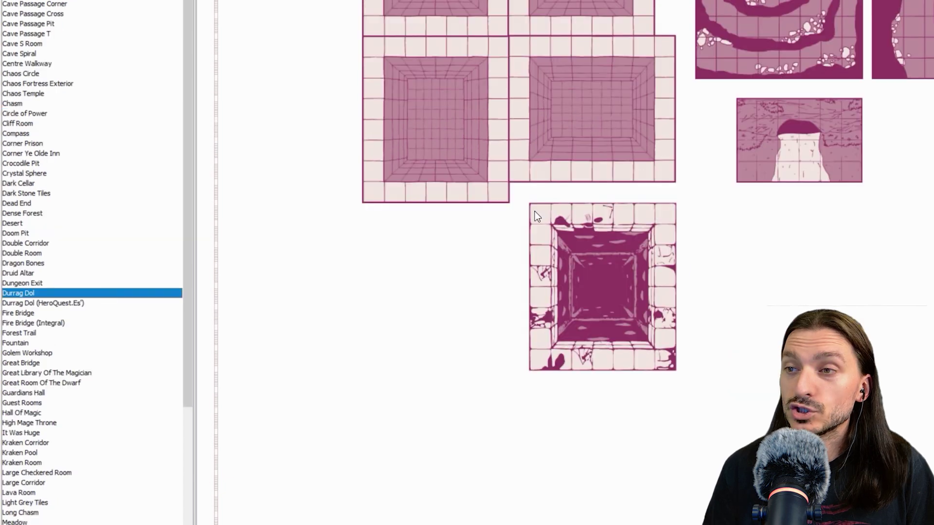
click(534, 201)
key(Down)
key(Down)
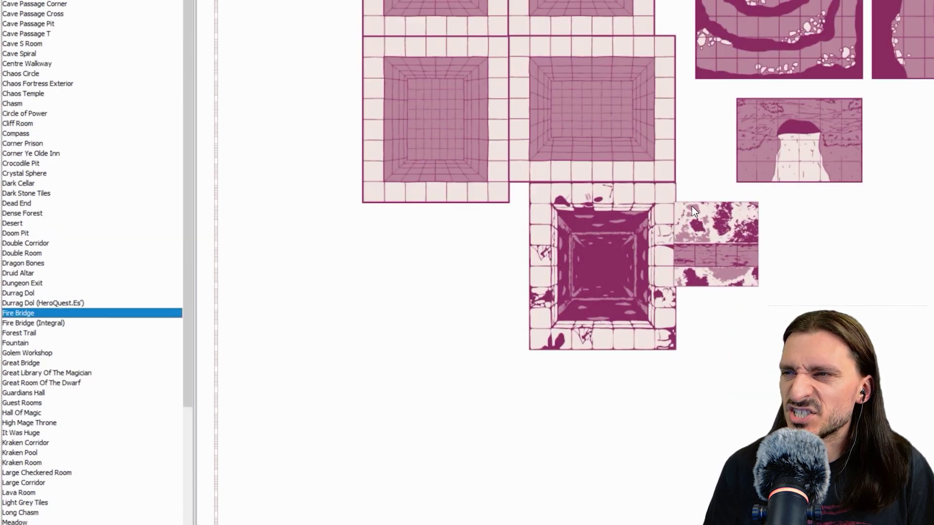
click(691, 207)
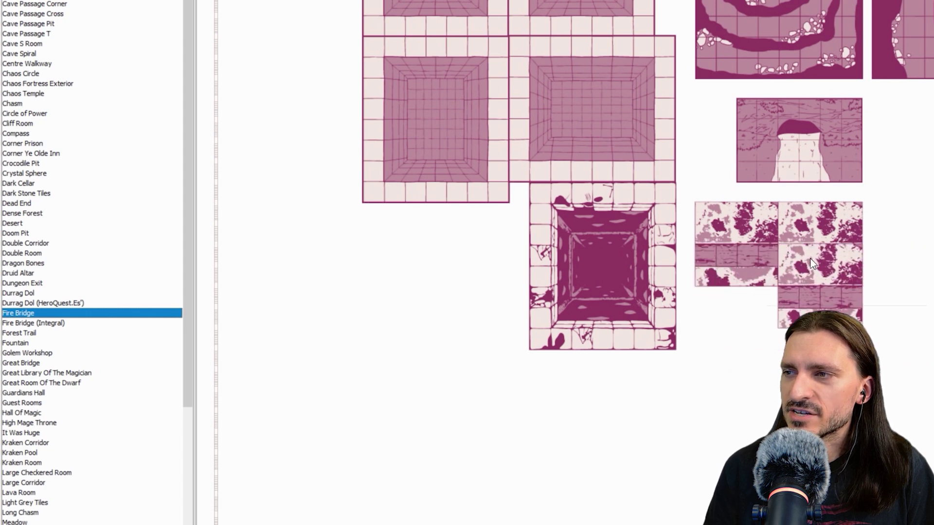
scroll(97, 389, down, 12)
click(146, 262)
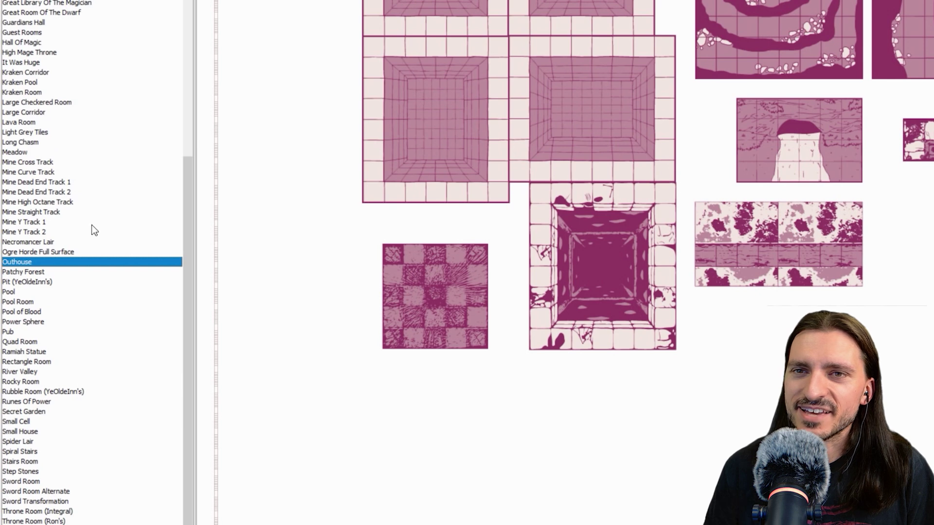
click(93, 252)
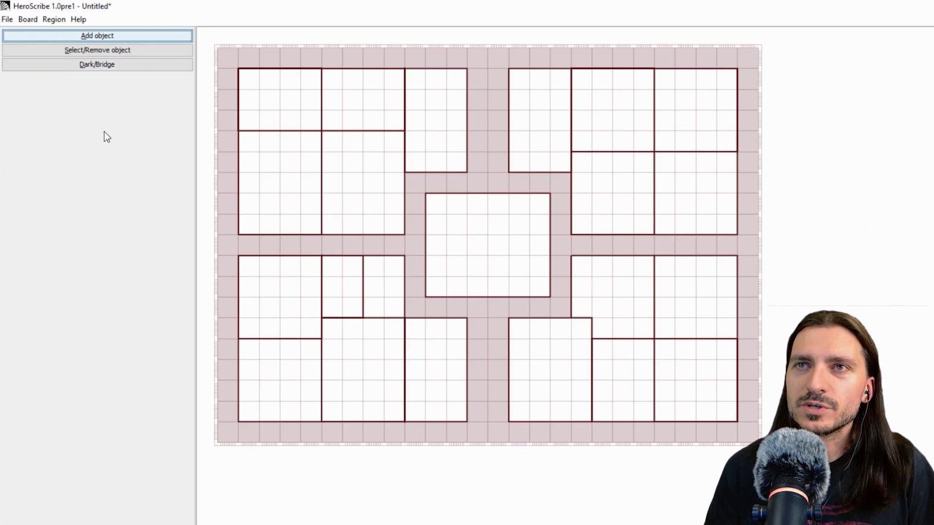
Step: Shade a stepped block of dark squares at lower left and switch to the Europe layout
click(100, 68)
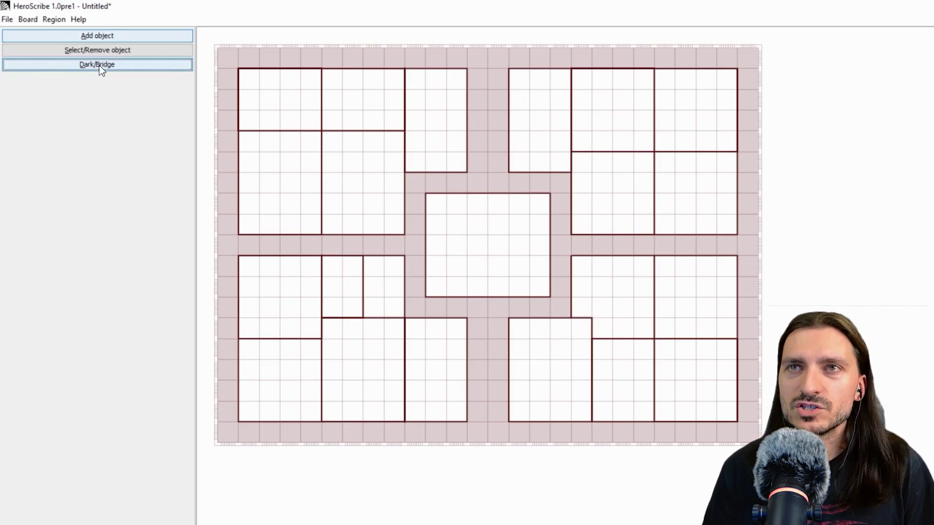
mouse_move(254, 200)
mouse_down()
mouse_move(335, 224)
mouse_move(342, 282)
mouse_move(250, 254)
mouse_move(233, 308)
mouse_move(409, 388)
mouse_move(370, 348)
mouse_up()
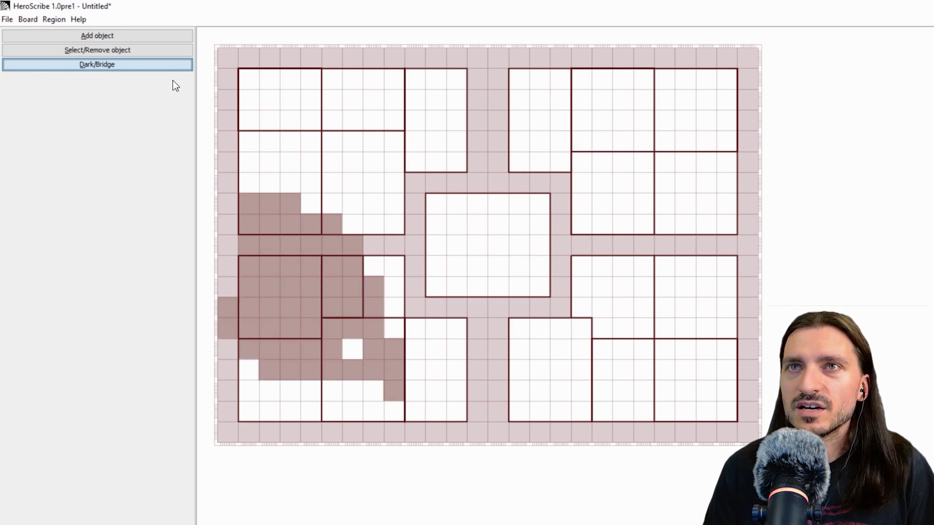
click(27, 20)
click(64, 33)
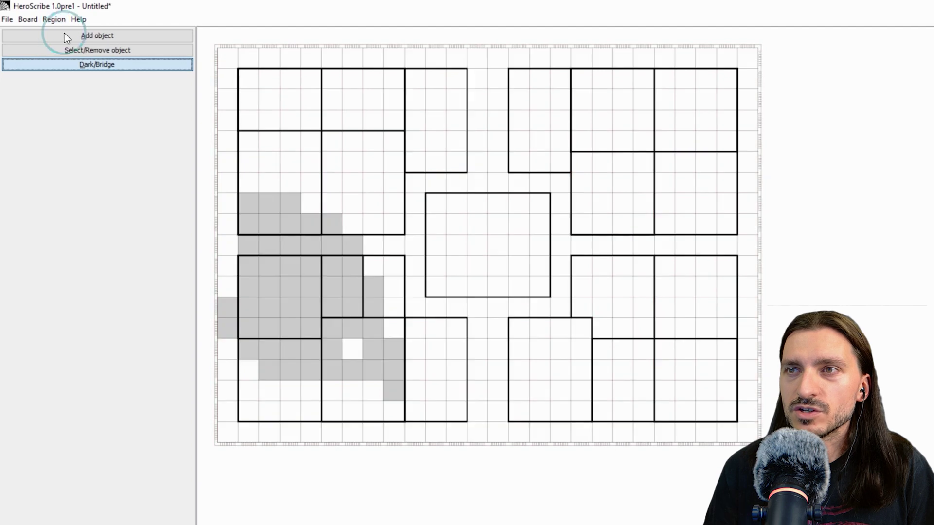
mouse_move(354, 363)
mouse_down()
mouse_move(232, 327)
mouse_move(223, 269)
mouse_move(230, 183)
mouse_move(274, 191)
mouse_move(331, 227)
mouse_move(463, 435)
mouse_move(409, 398)
mouse_up()
click(167, 49)
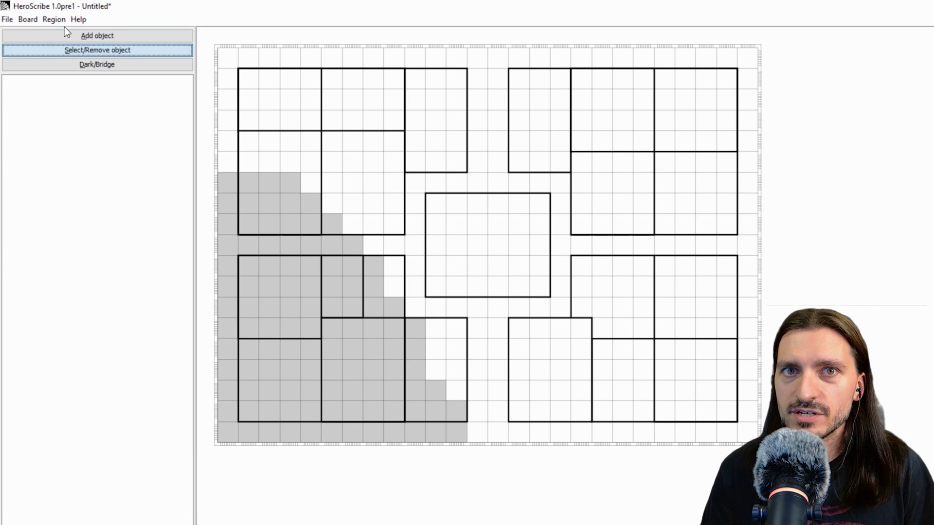
Step: Place two diamond-tiled 4x8 rooms, one right of centre and one top left, then select the 5x8 room
click(54, 20)
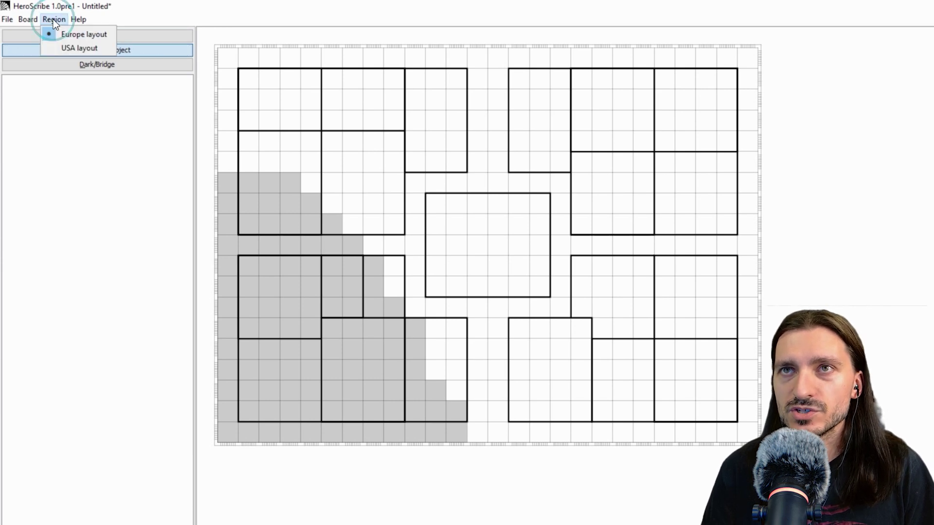
click(27, 20)
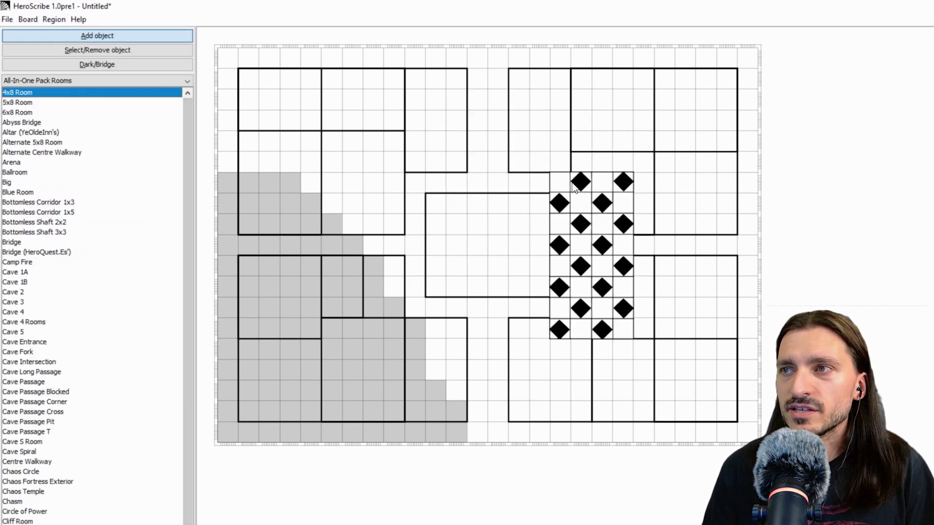
click(585, 171)
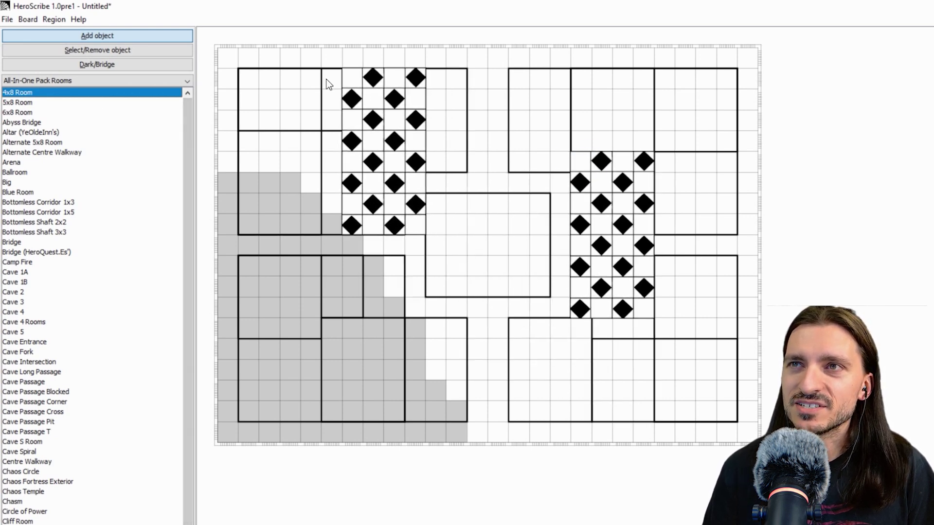
click(255, 85)
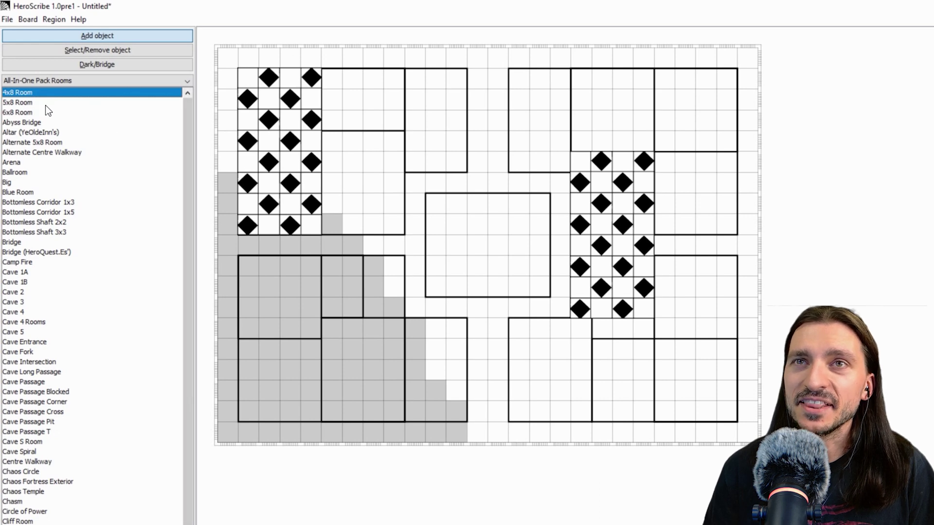
click(46, 103)
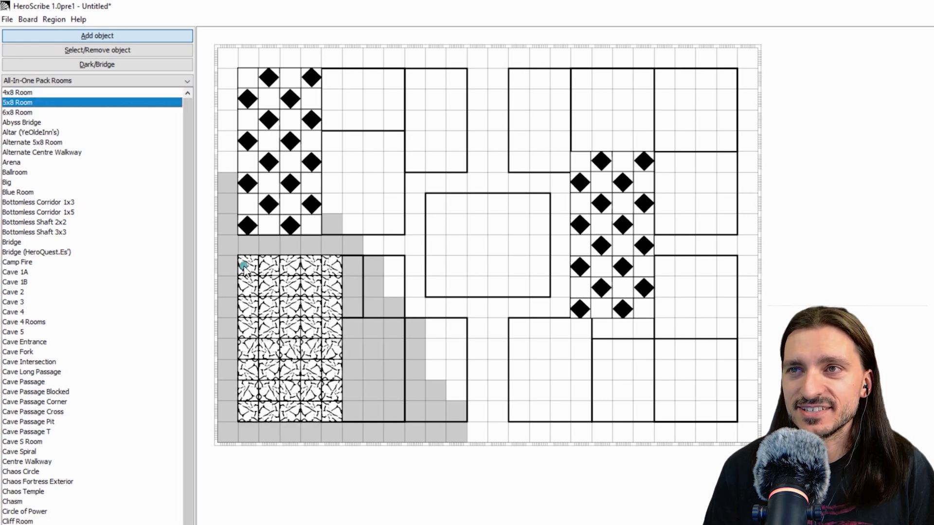
click(10, 20)
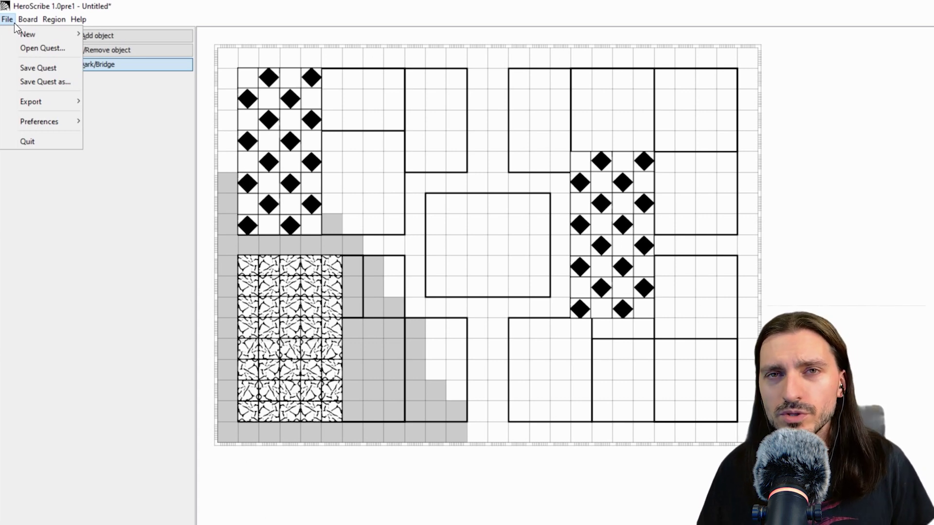
Step: Close the file options menu
click(89, 98)
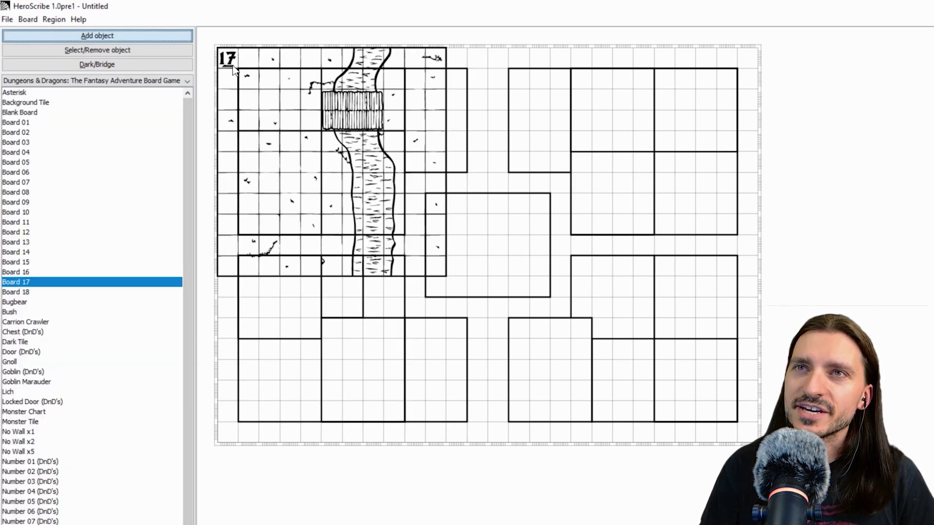
Step: Place one Dungeons & Dragons Board 17 tile at the top left and another at the top right
click(234, 69)
click(544, 66)
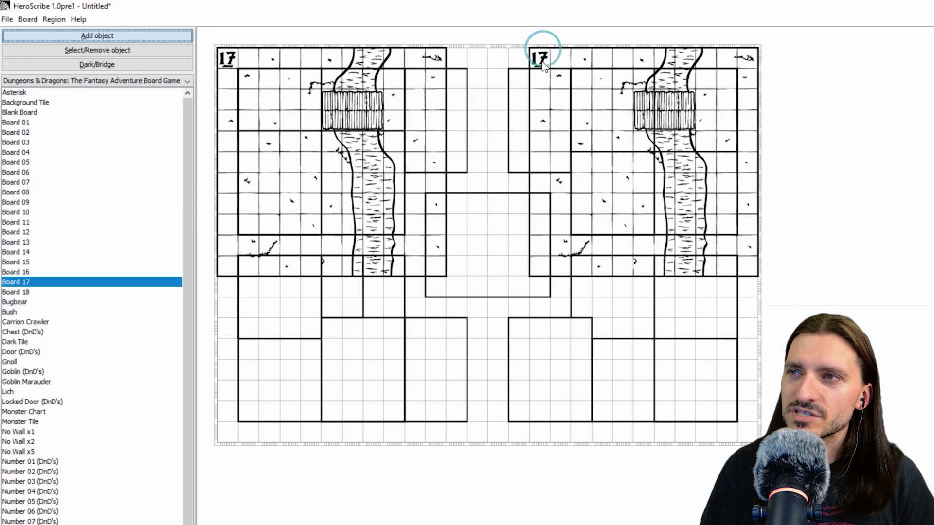